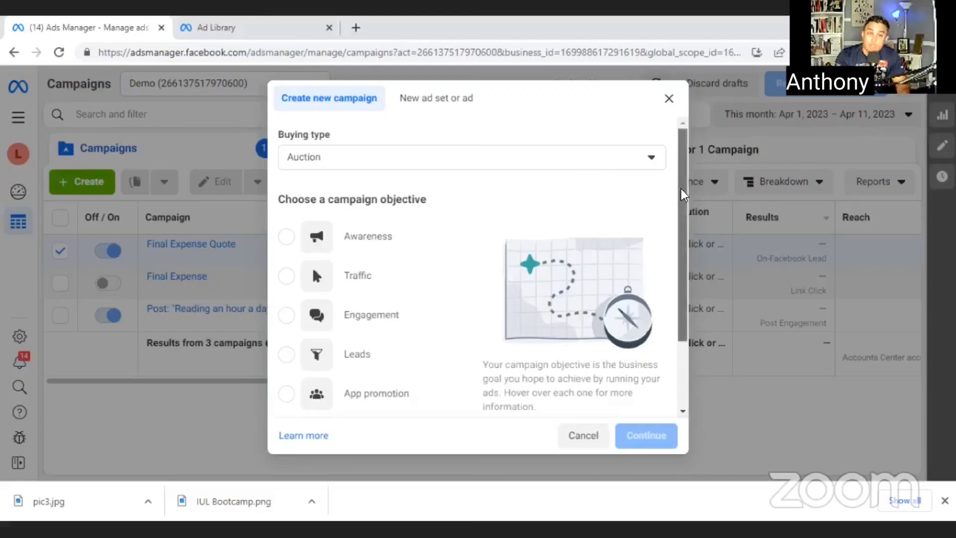
# - Pick Leads as the campaign objective and continue to create the campaign
pyautogui.scroll(-1, 683, 194)
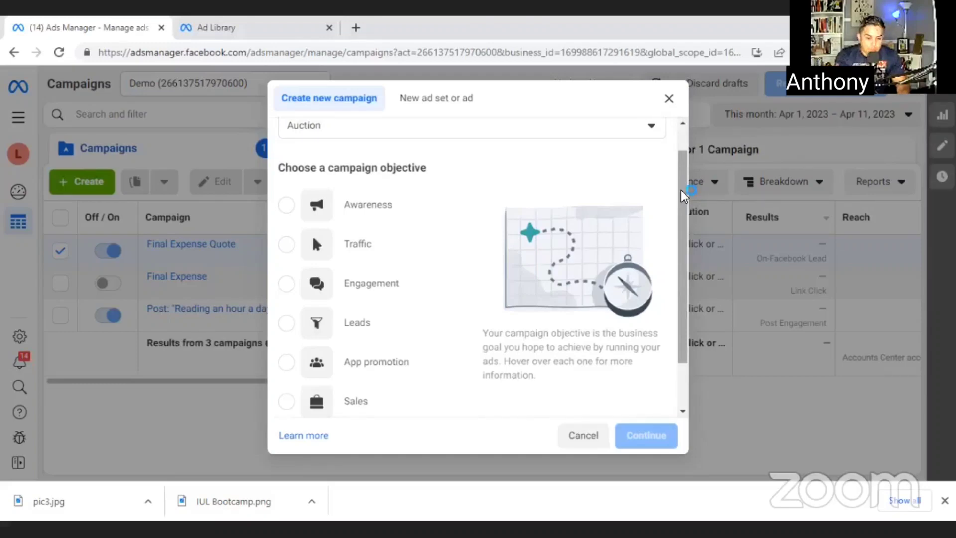
pyautogui.scroll(-1, 572, 234)
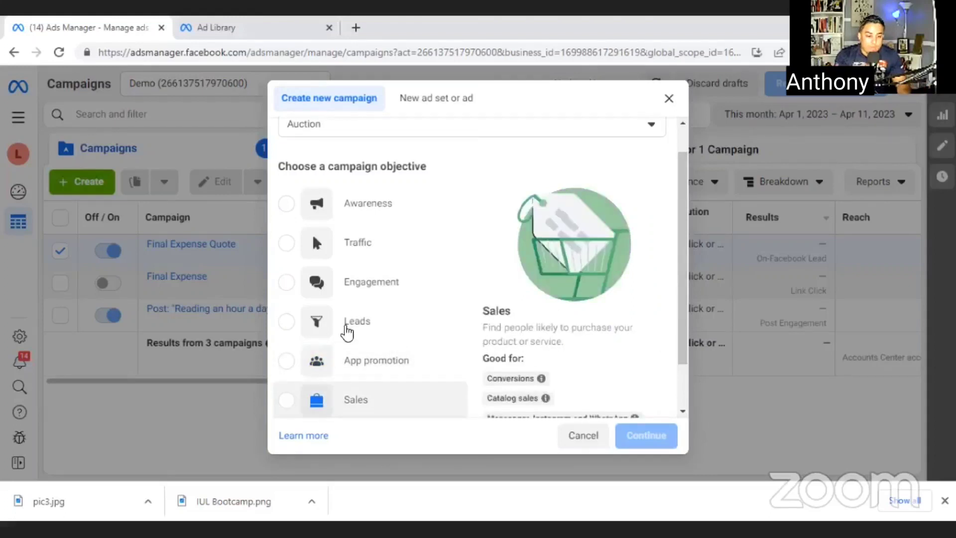
pyautogui.click(347, 332)
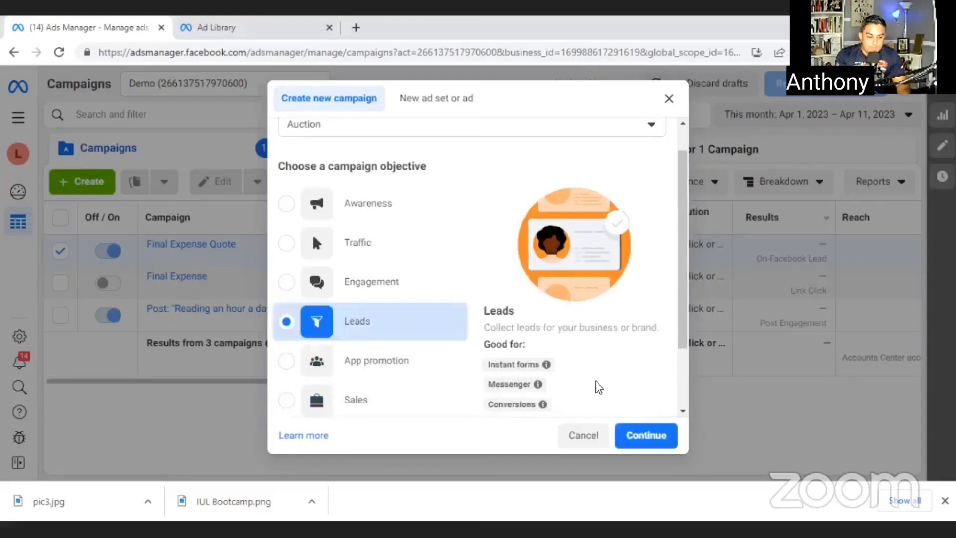
pyautogui.click(647, 437)
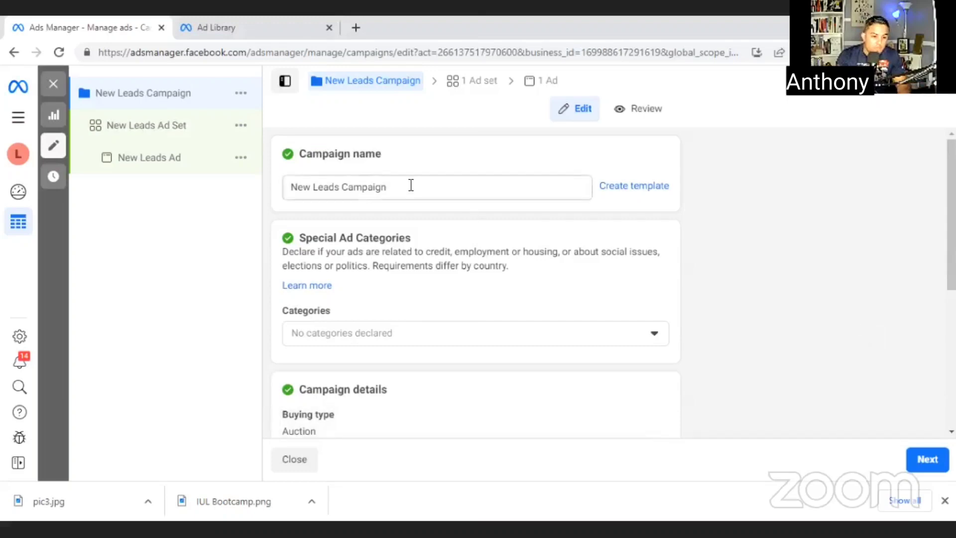
# - Change the campaign name to 'Final Expense Leads' and proceed to the ad set settings
pyautogui.tripleClick(330, 186)
pyautogui.write('F')
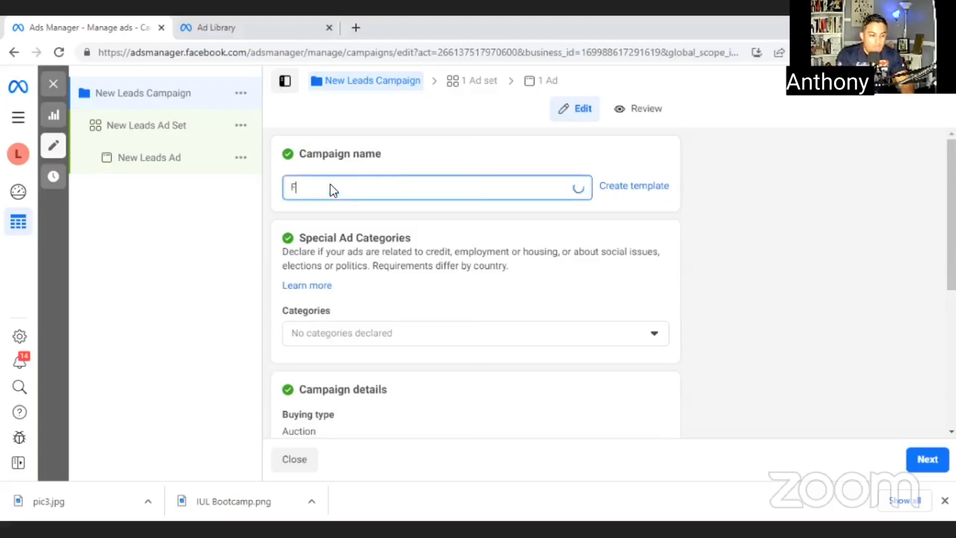
pyautogui.write('inal Ex')
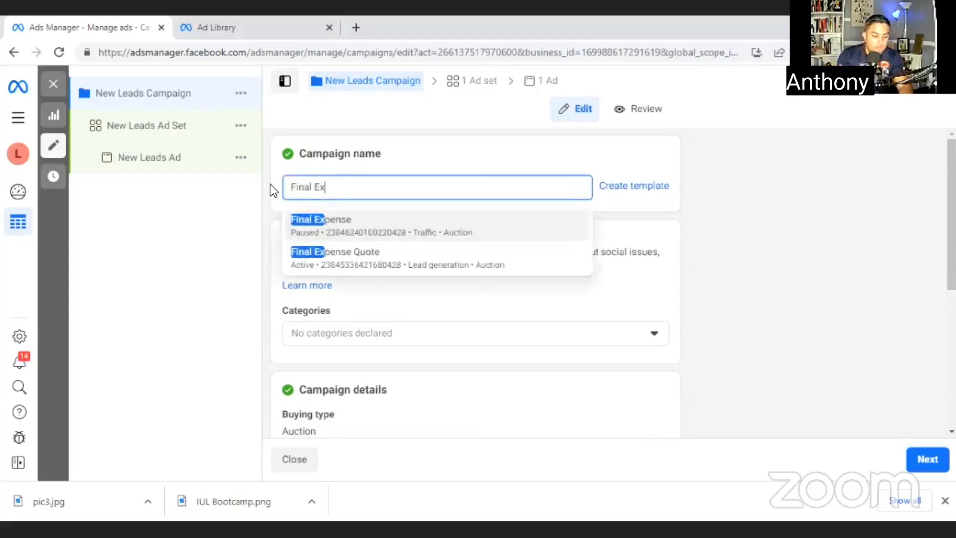
pyautogui.write('pense Leads')
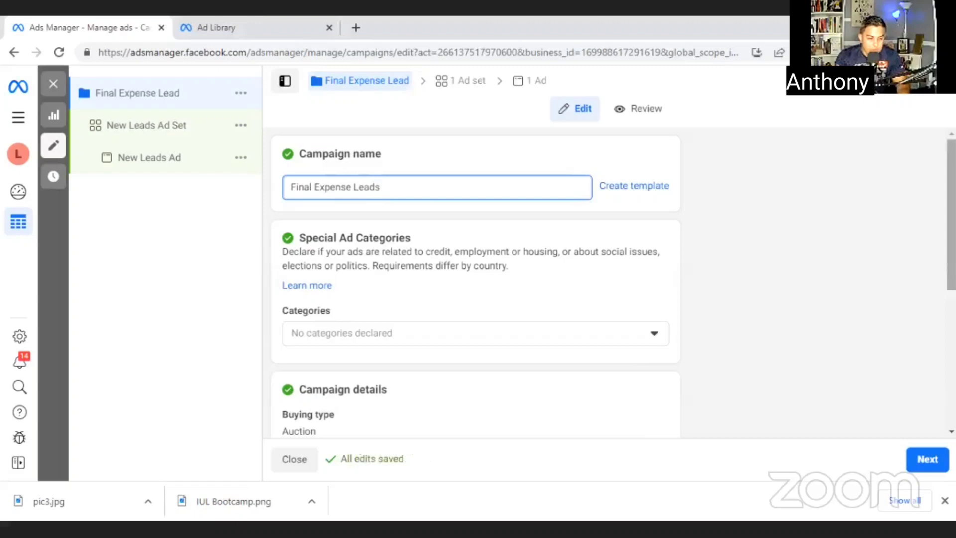
pyautogui.scroll(-2, 933, 292)
pyautogui.scroll(-3, 934, 349)
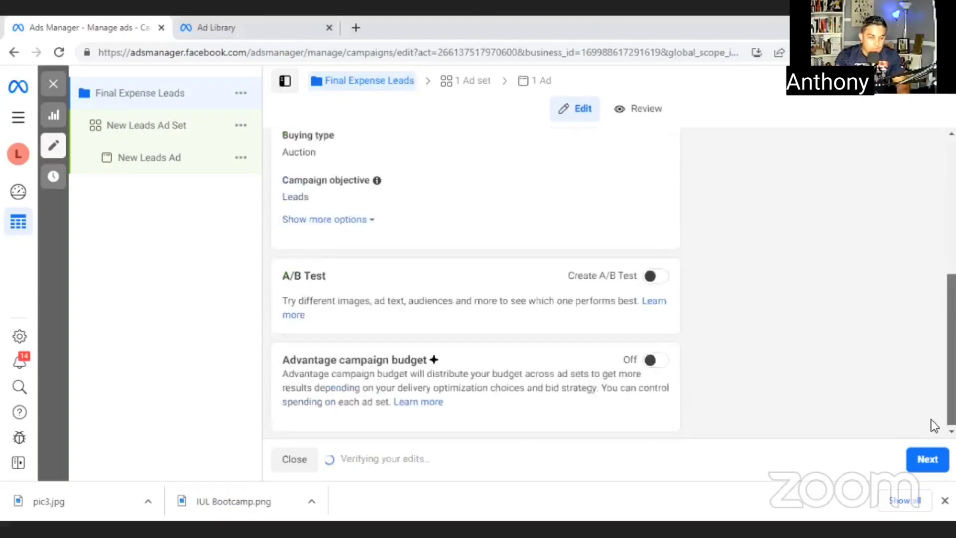
pyautogui.click(929, 462)
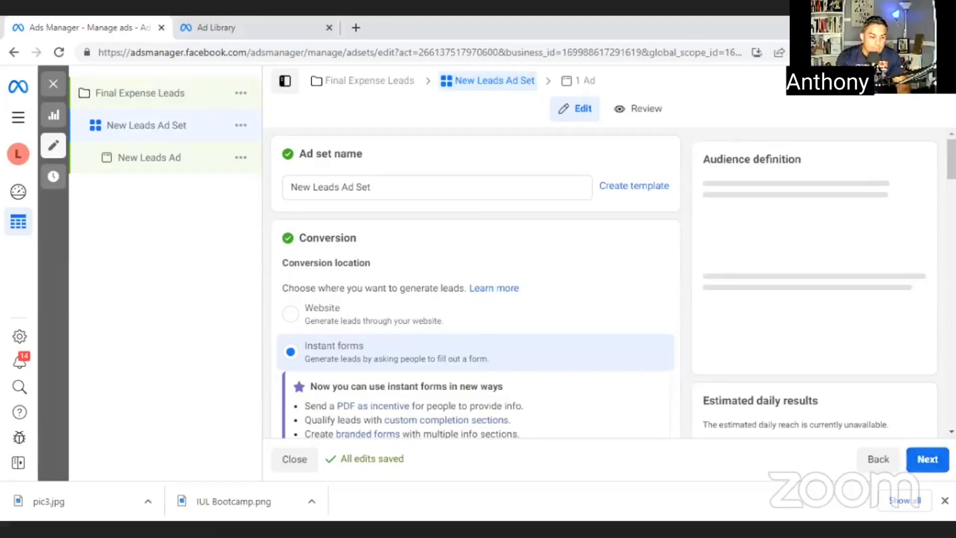
# - Scroll through the ad set's Conversion, Facebook Page and Budget & schedule sections
pyautogui.scroll(-3, 476, 284)
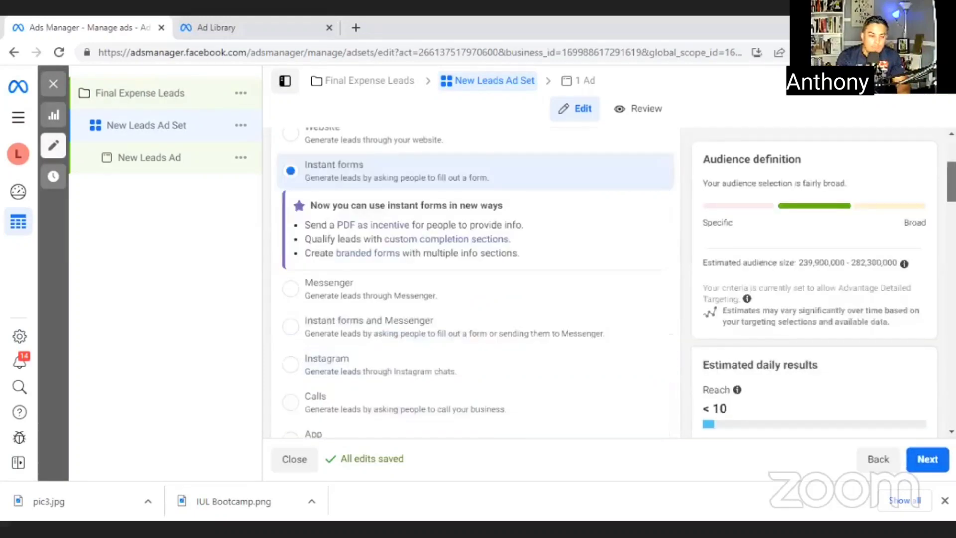
pyautogui.scroll(1, 475, 284)
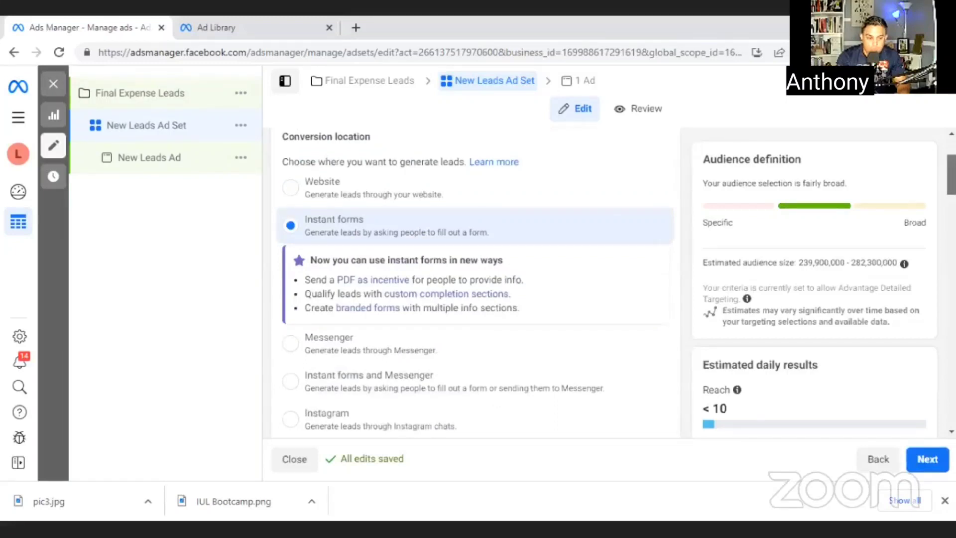
pyautogui.scroll(1, 476, 284)
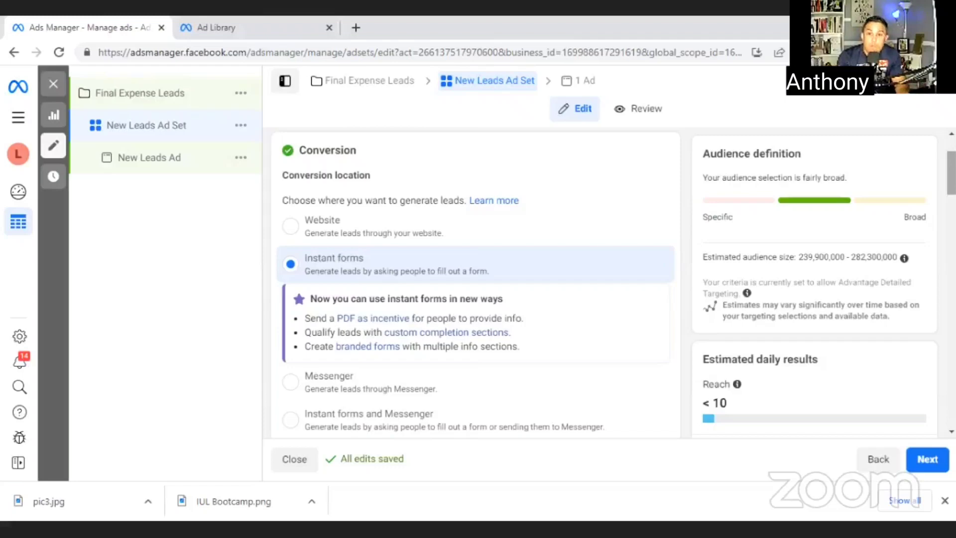
pyautogui.scroll(-5, 476, 284)
pyautogui.scroll(-2, 476, 284)
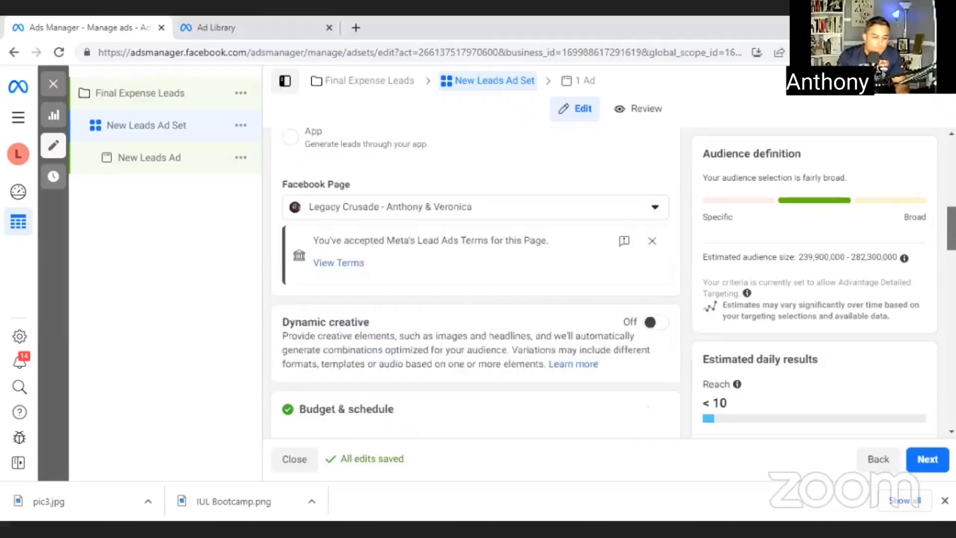
pyautogui.scroll(-1, 648, 195)
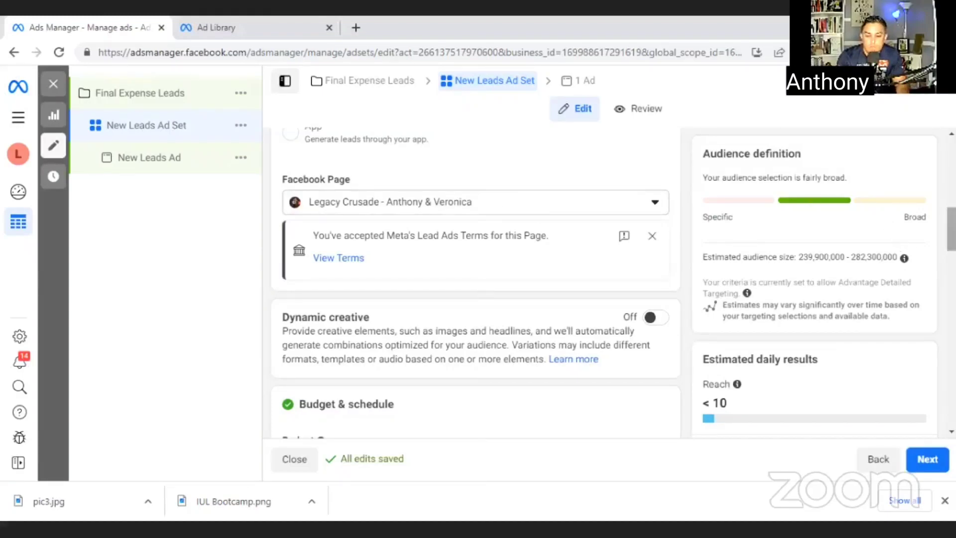
pyautogui.scroll(-2, 951, 229)
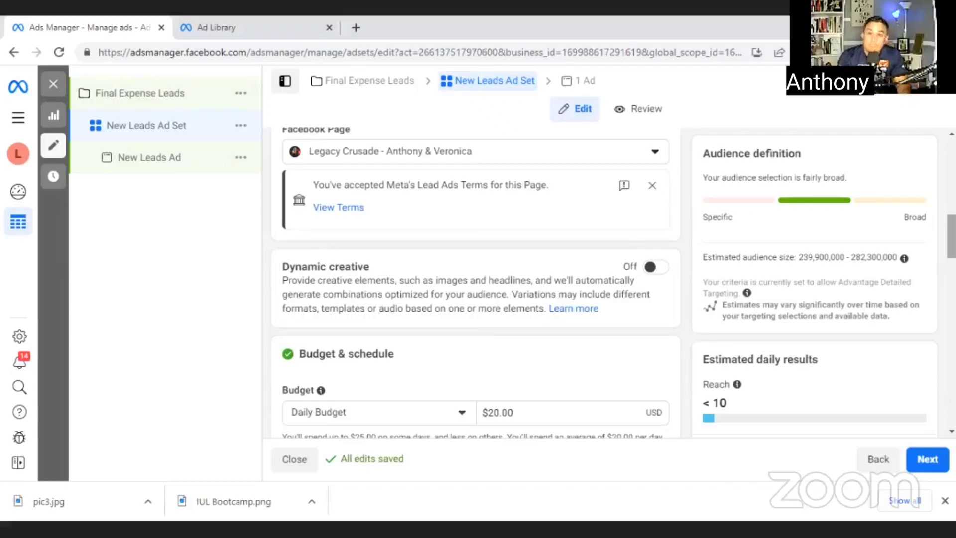
pyautogui.scroll(-5, 476, 279)
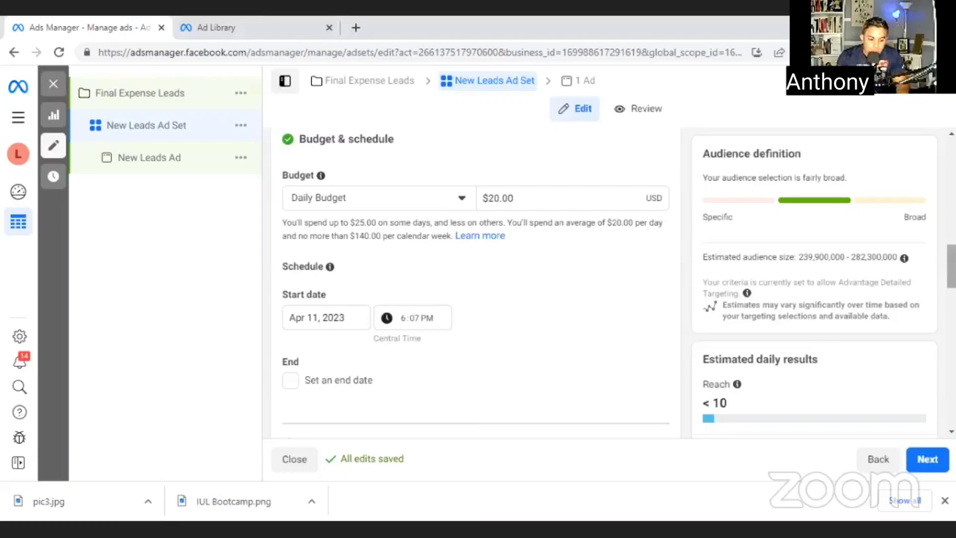
pyautogui.scroll(-2, 745, 236)
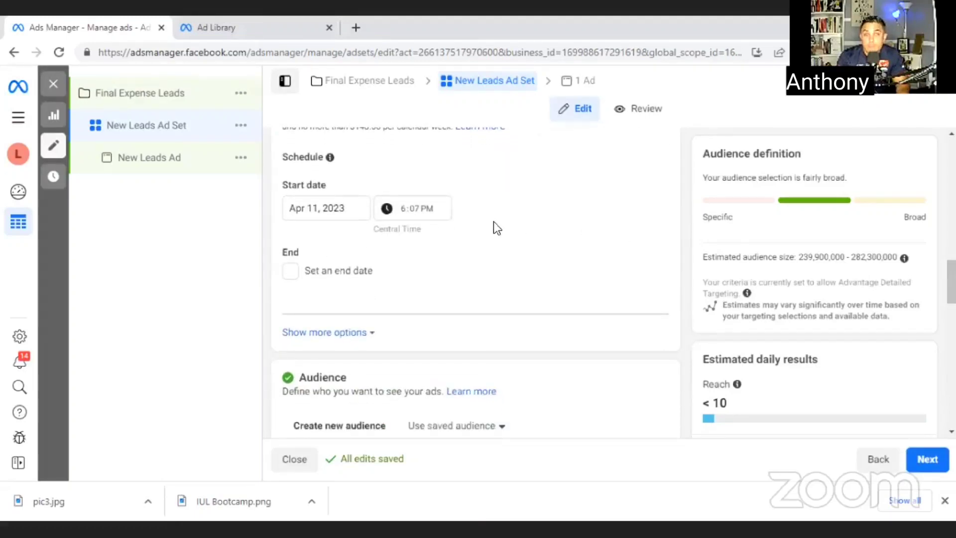
# - Set the ad set start to April 12 at 12:00 AM
pyautogui.click(342, 207)
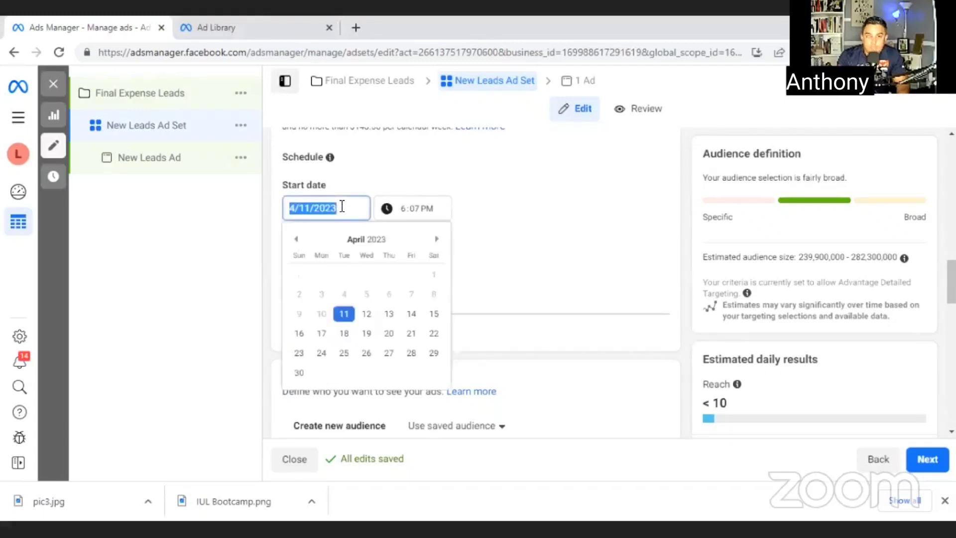
pyautogui.click(366, 313)
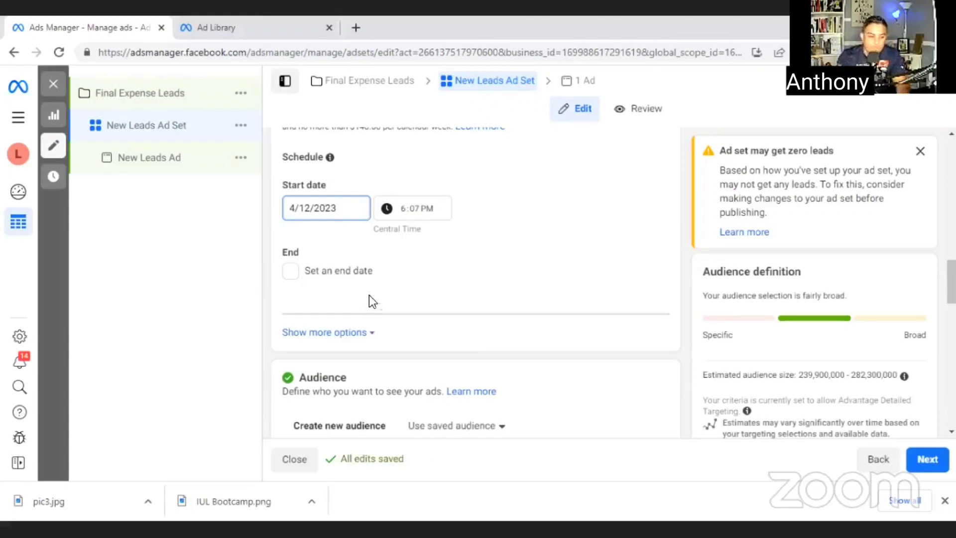
pyautogui.click(414, 209)
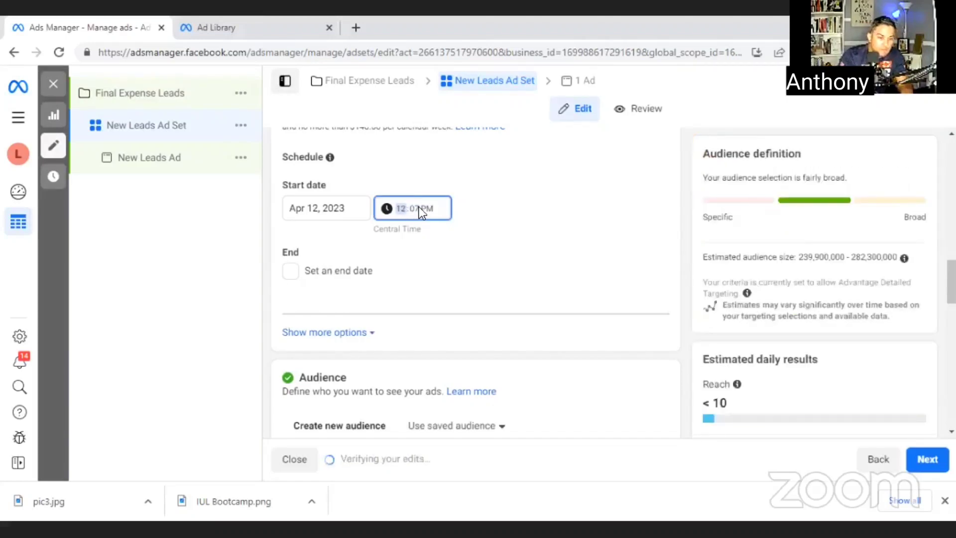
pyautogui.press('Tab')
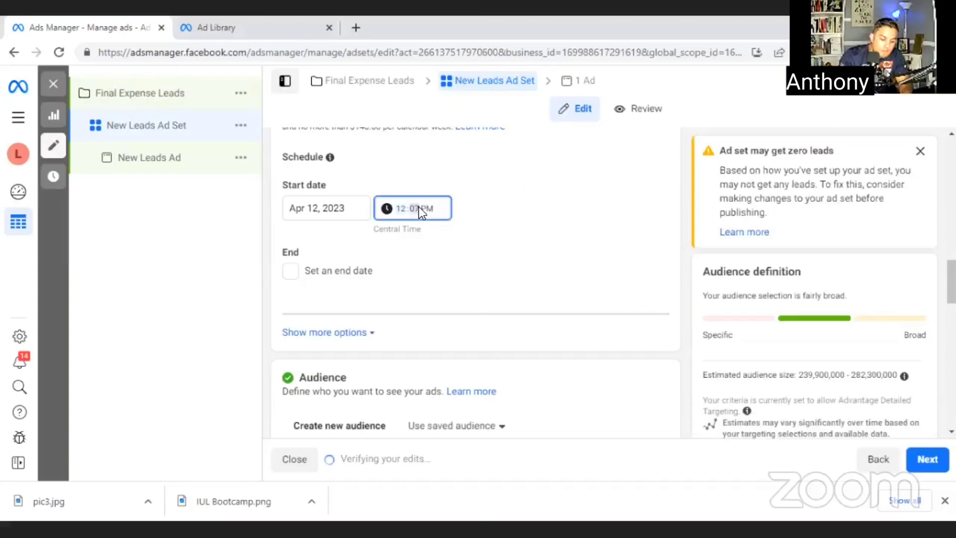
pyautogui.write('00')
pyautogui.press('Tab')
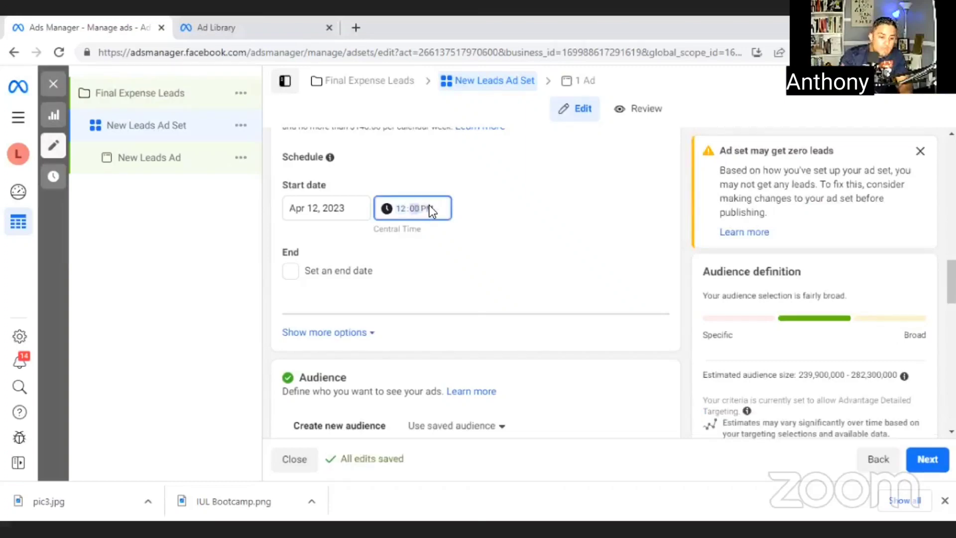
pyautogui.write('a')
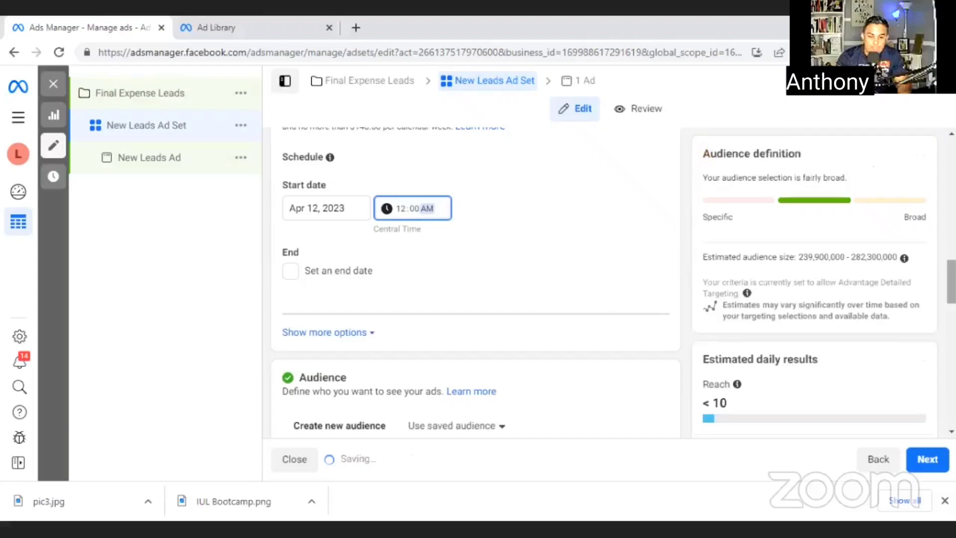
# - Scroll to the Audience section showing United States, ages 18–65+, all genders
pyautogui.scroll(-3, 935, 316)
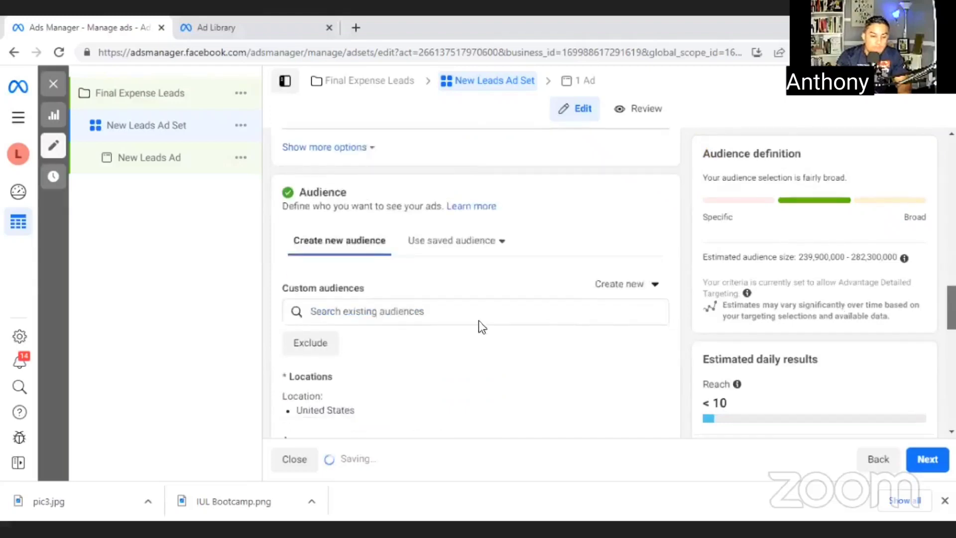
pyautogui.scroll(3, 840, 263)
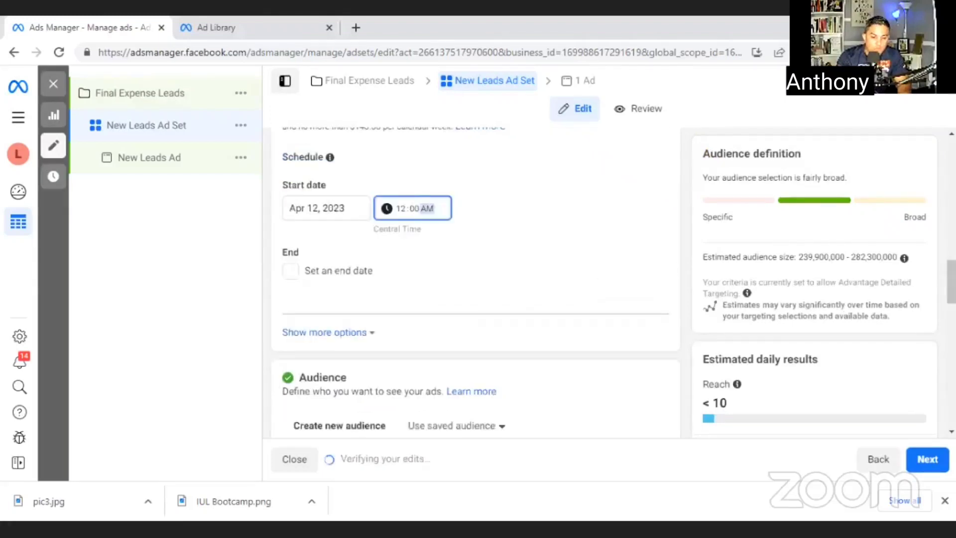
pyautogui.scroll(-5, 476, 292)
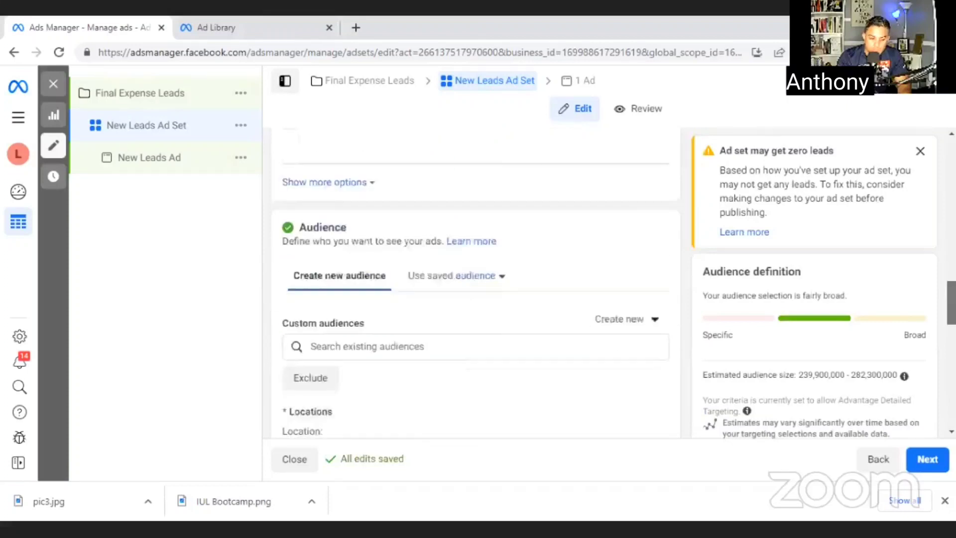
pyautogui.scroll(-3, 475, 284)
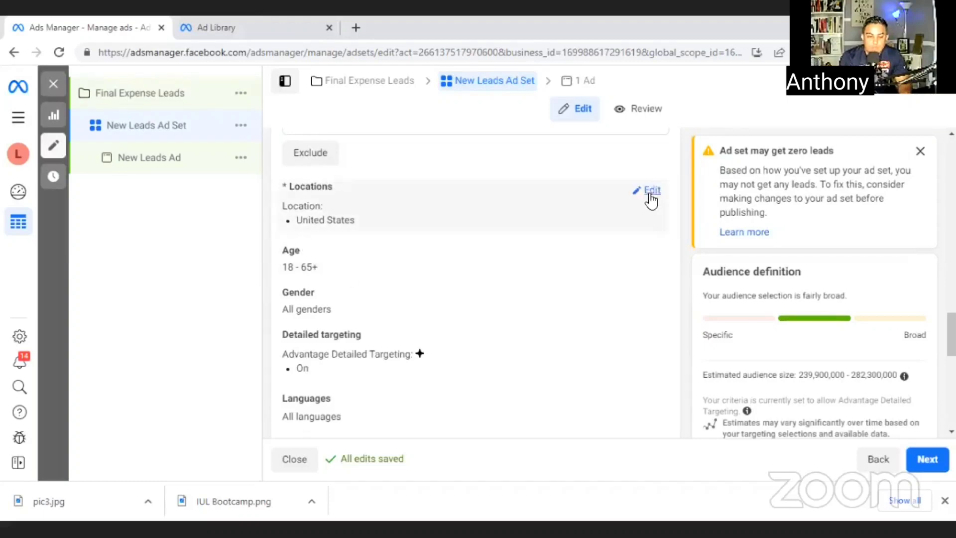
# - Remove United States from the ad set's target locations
pyautogui.click(652, 192)
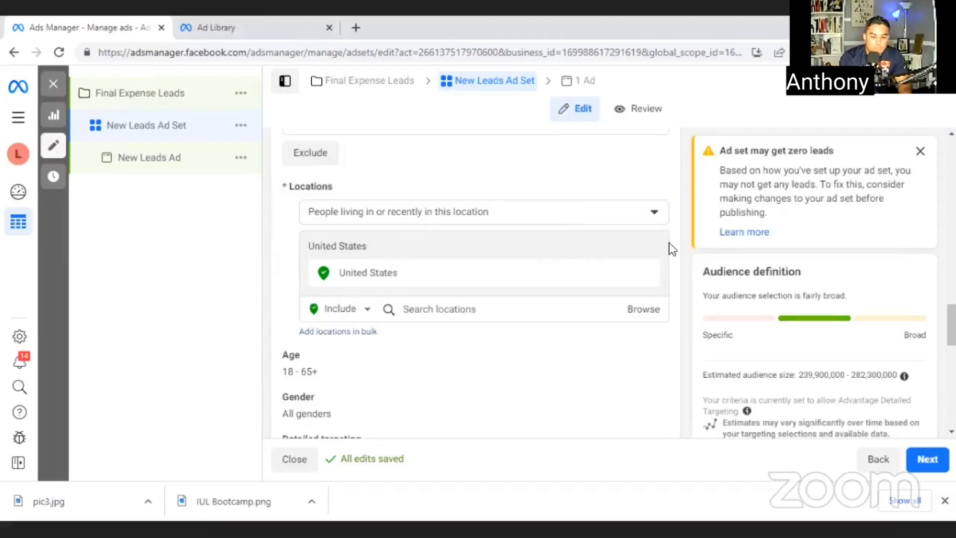
pyautogui.moveTo(649, 274)
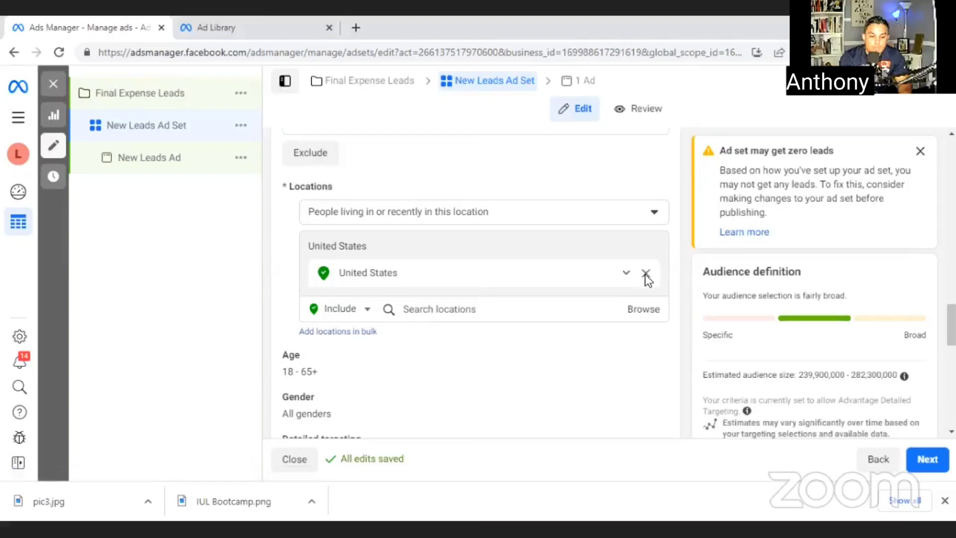
pyautogui.click(649, 274)
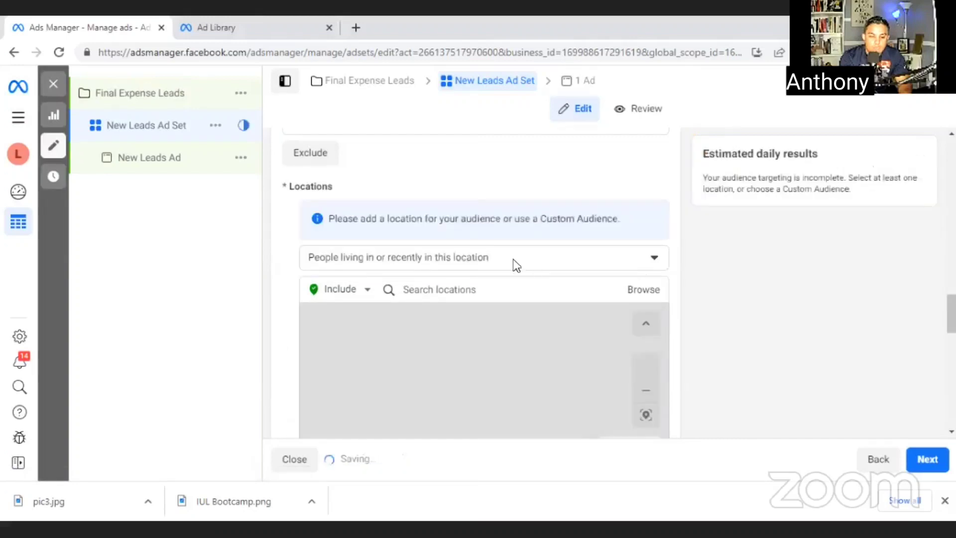
# - Target only people living in Illinois, found by searching 'Ill'
pyautogui.click(485, 258)
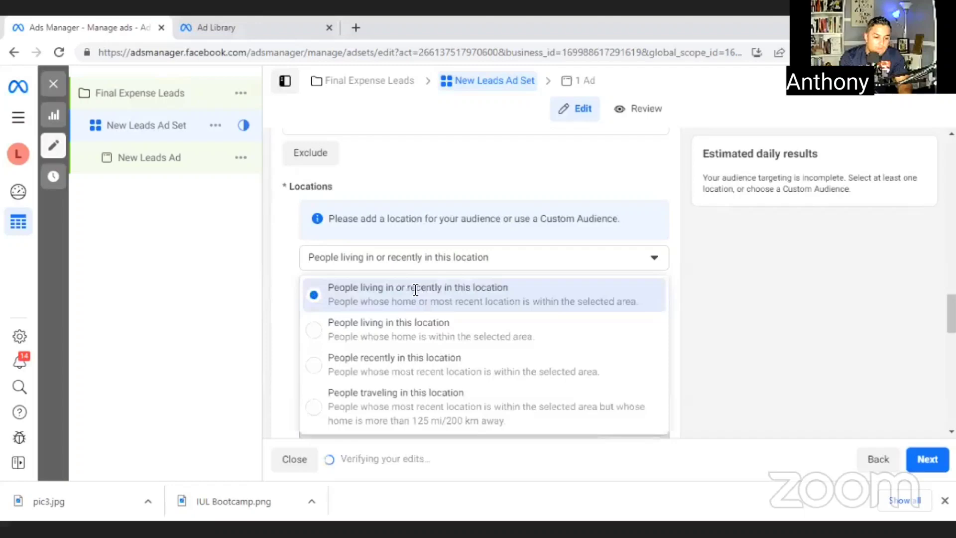
pyautogui.click(417, 295)
pyautogui.click(369, 293)
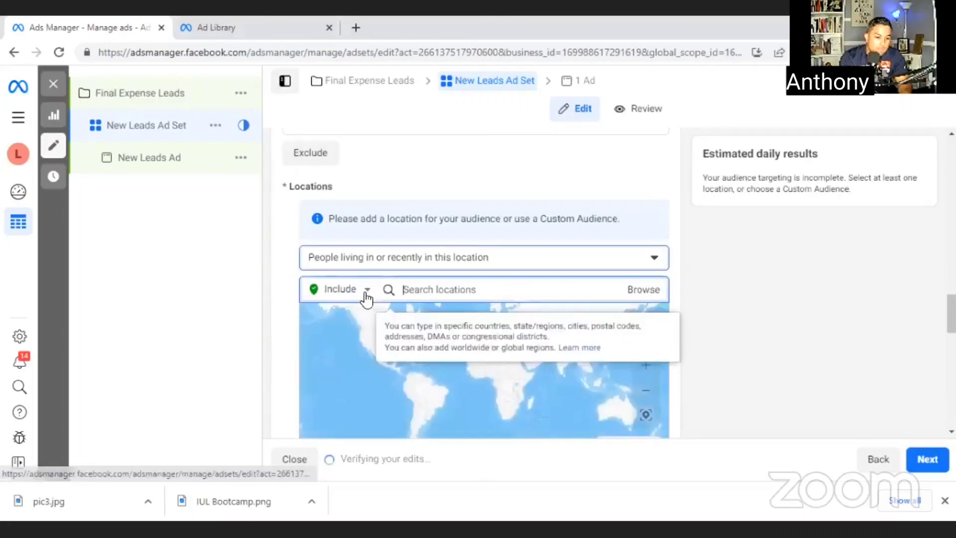
pyautogui.click(654, 258)
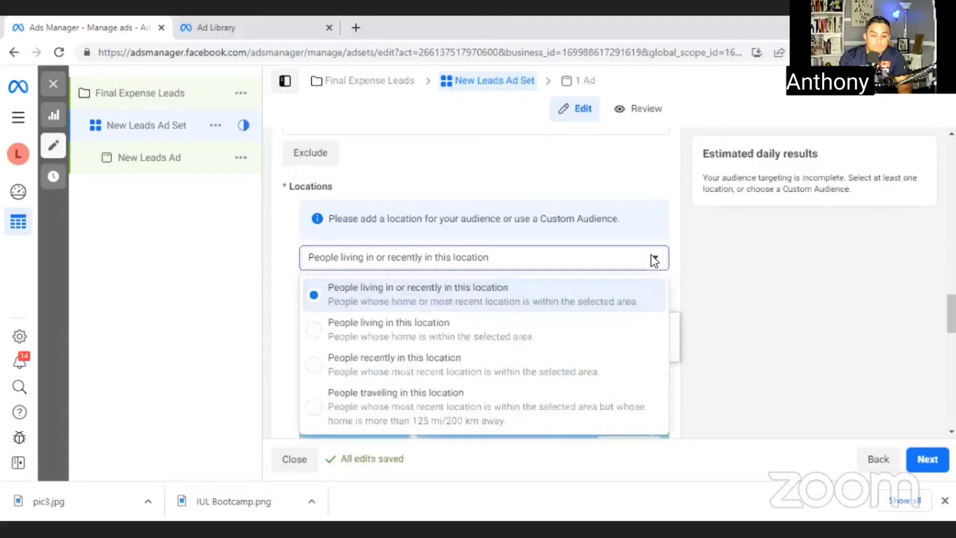
pyautogui.click(515, 337)
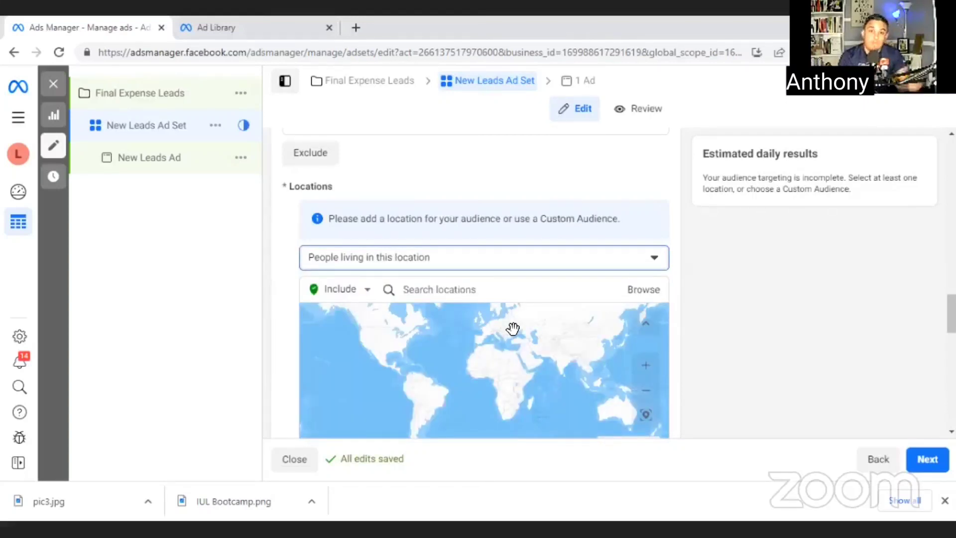
pyautogui.click(429, 294)
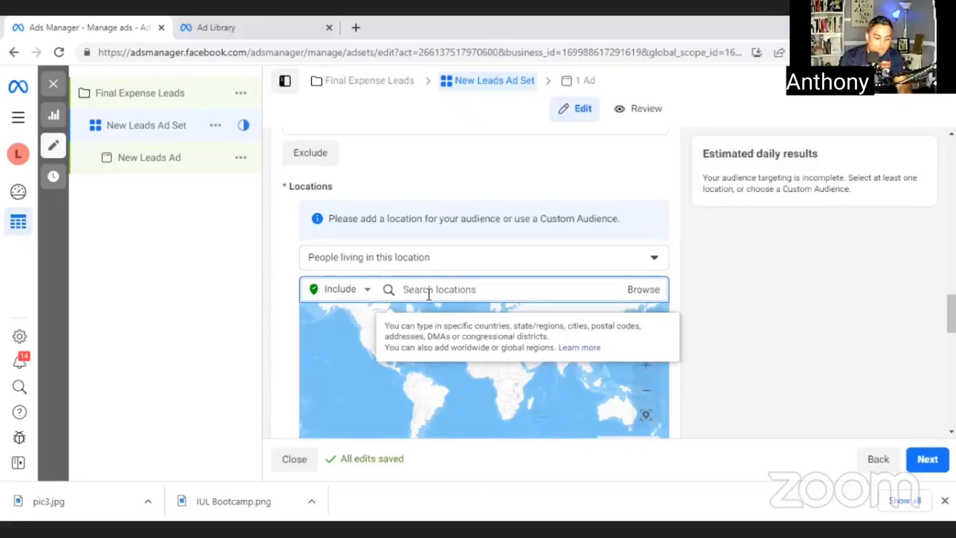
pyautogui.write('Ill')
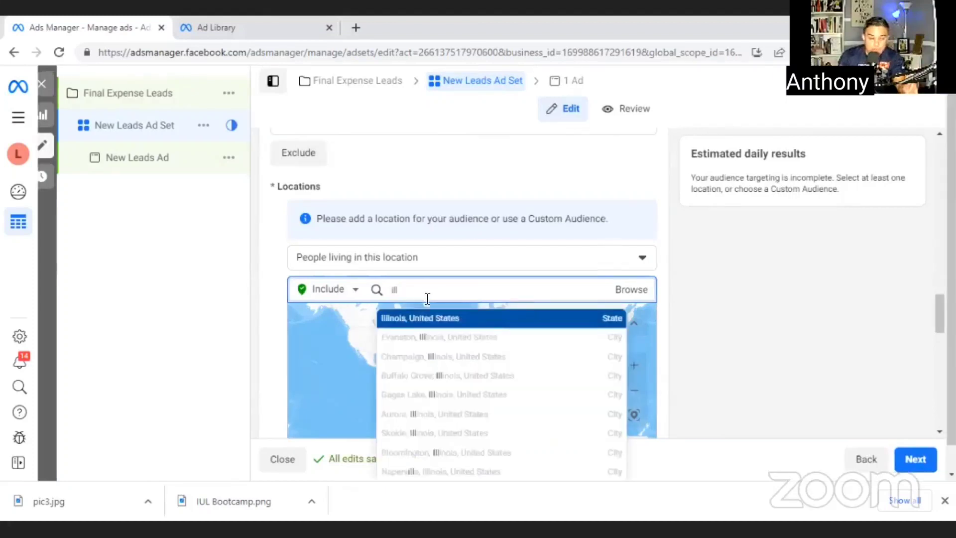
pyautogui.click(424, 326)
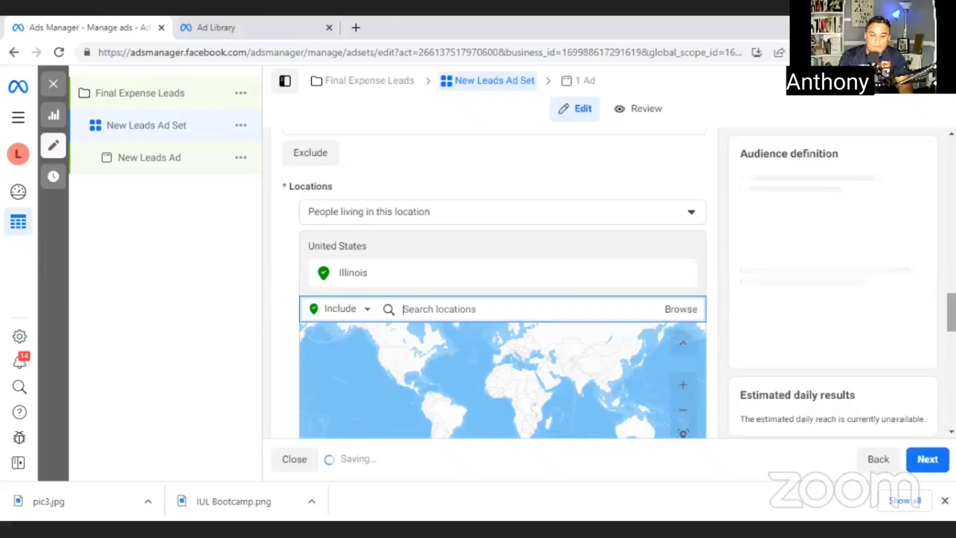
# - Raise the audience's minimum age to 50, giving an age range of 50–65+
pyautogui.scroll(-2, 483, 284)
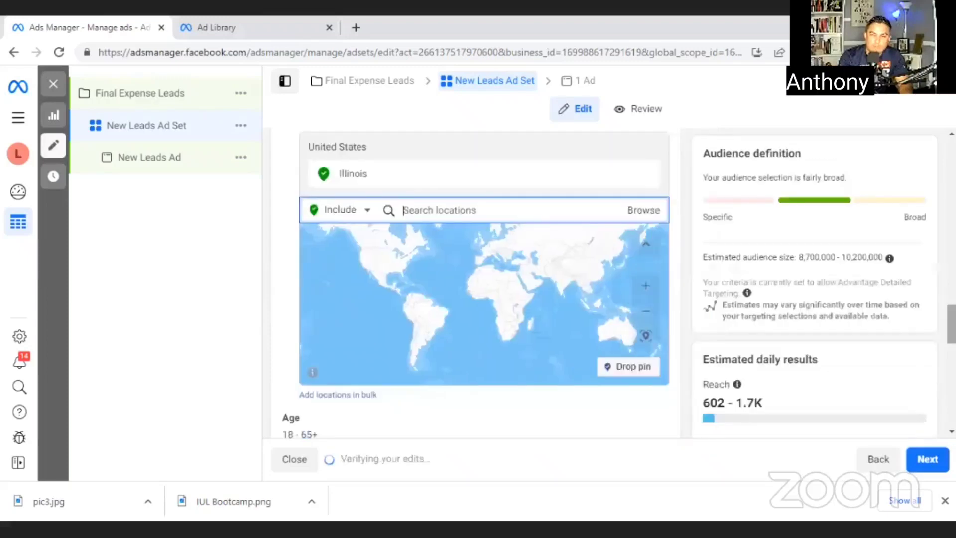
pyautogui.scroll(5, 476, 284)
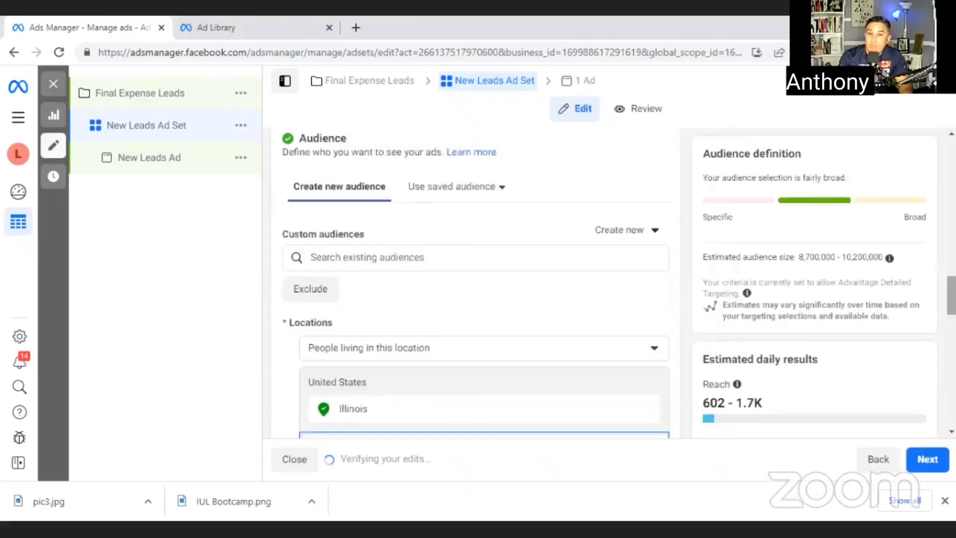
pyautogui.scroll(-1, 476, 284)
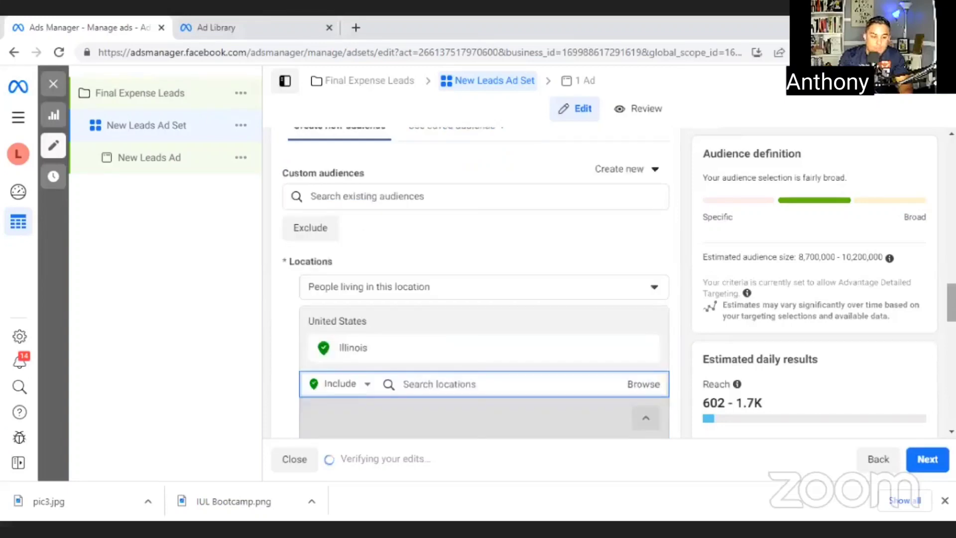
pyautogui.scroll(-3, 483, 284)
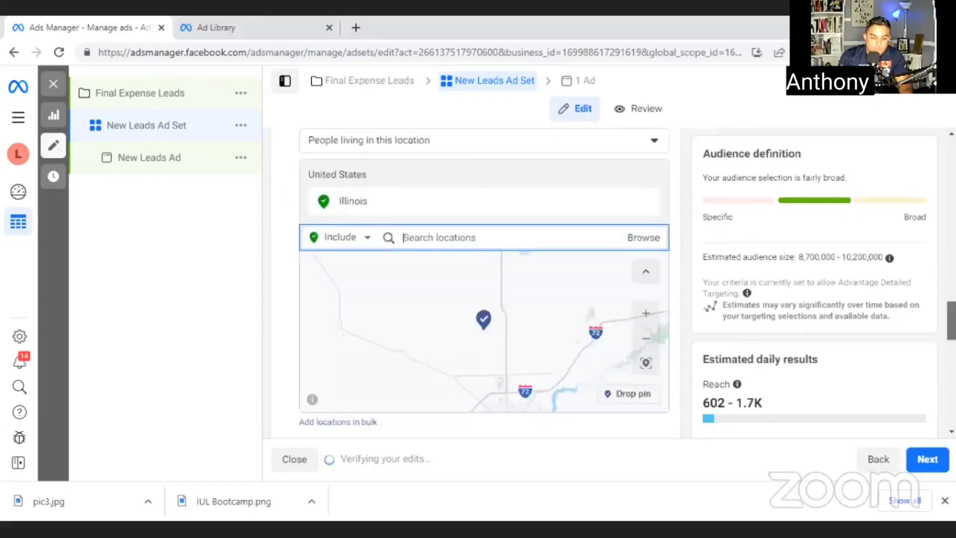
pyautogui.scroll(-2, 483, 284)
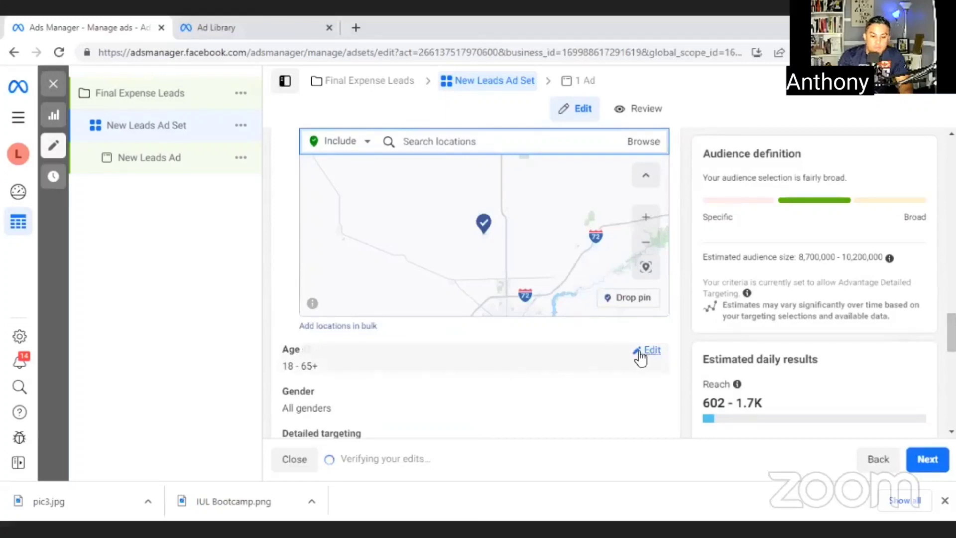
pyautogui.click(643, 350)
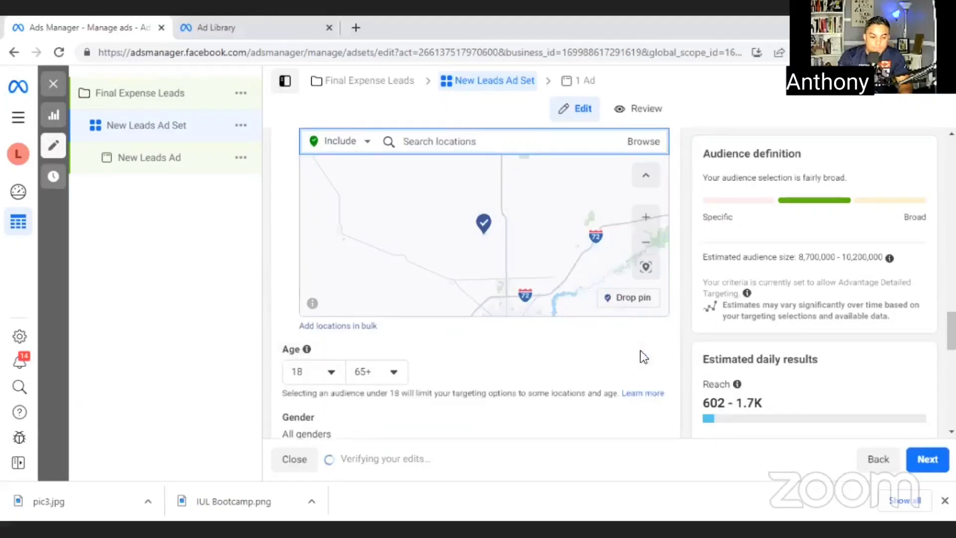
pyautogui.click(329, 372)
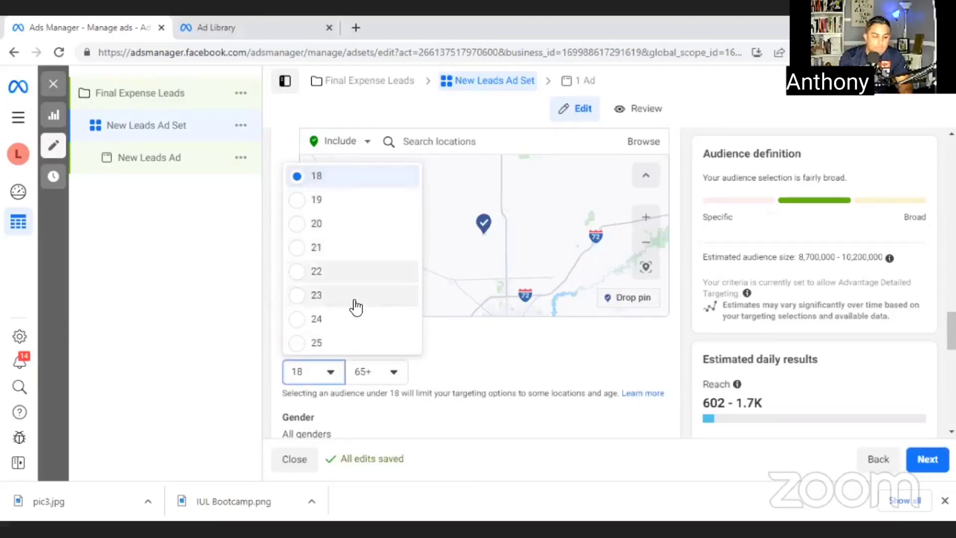
pyautogui.scroll(-2, 356, 308)
pyautogui.scroll(-5, 356, 308)
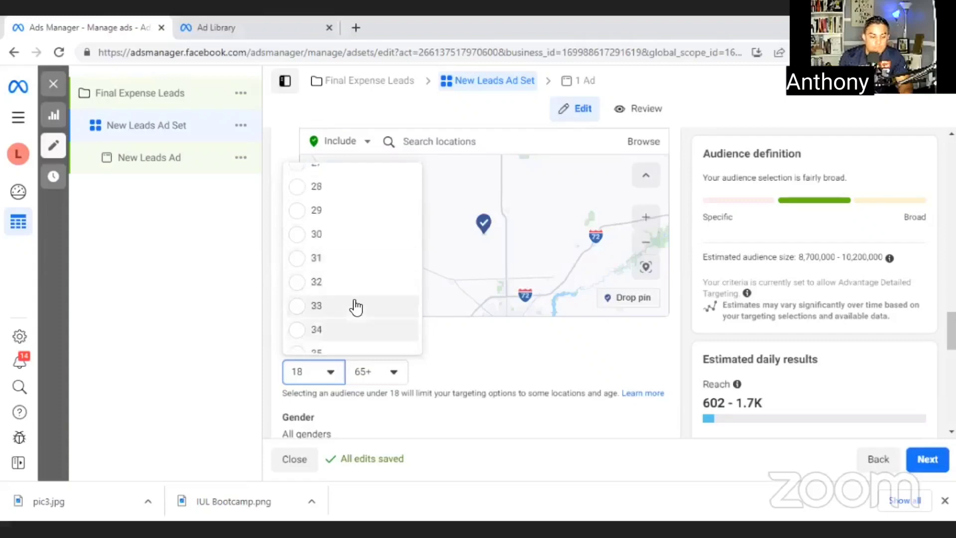
pyautogui.scroll(-5, 356, 308)
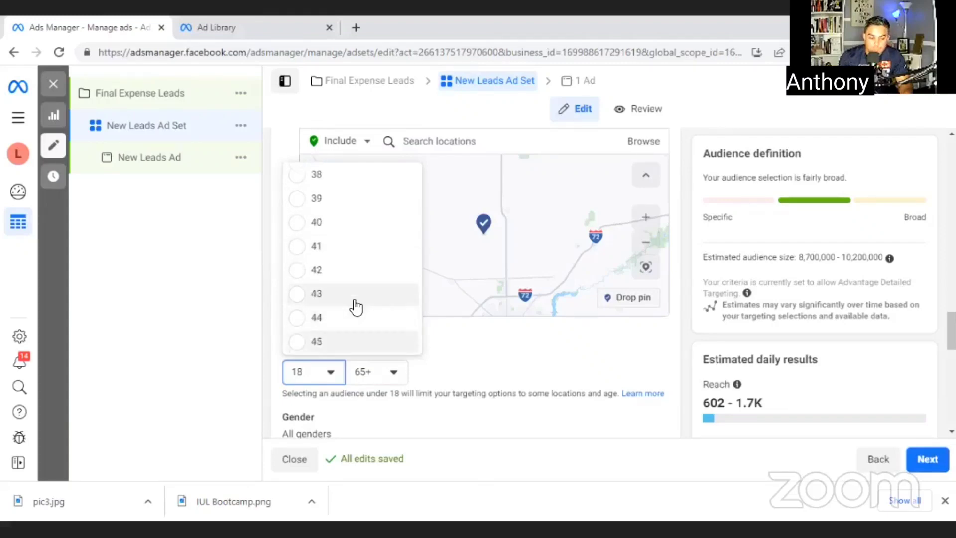
pyautogui.scroll(-1, 356, 307)
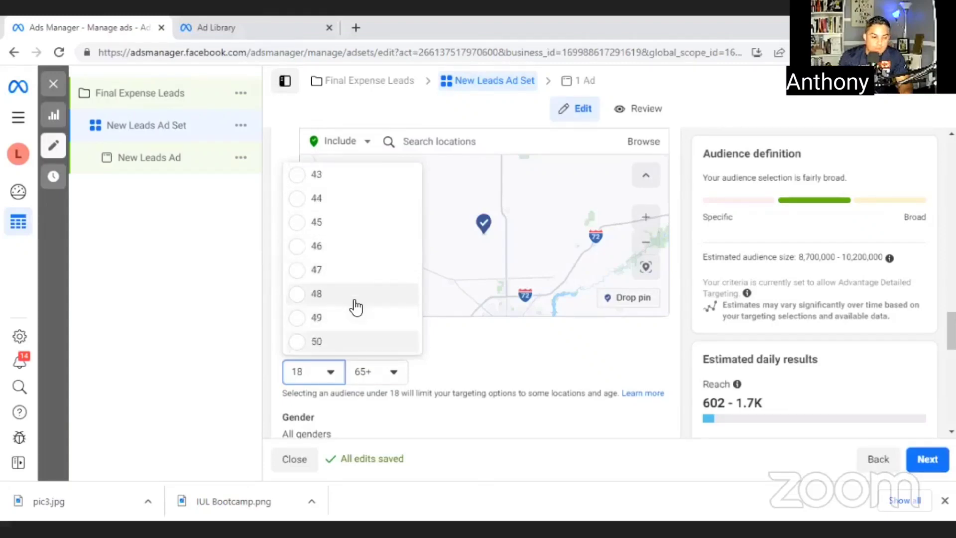
pyautogui.click(303, 343)
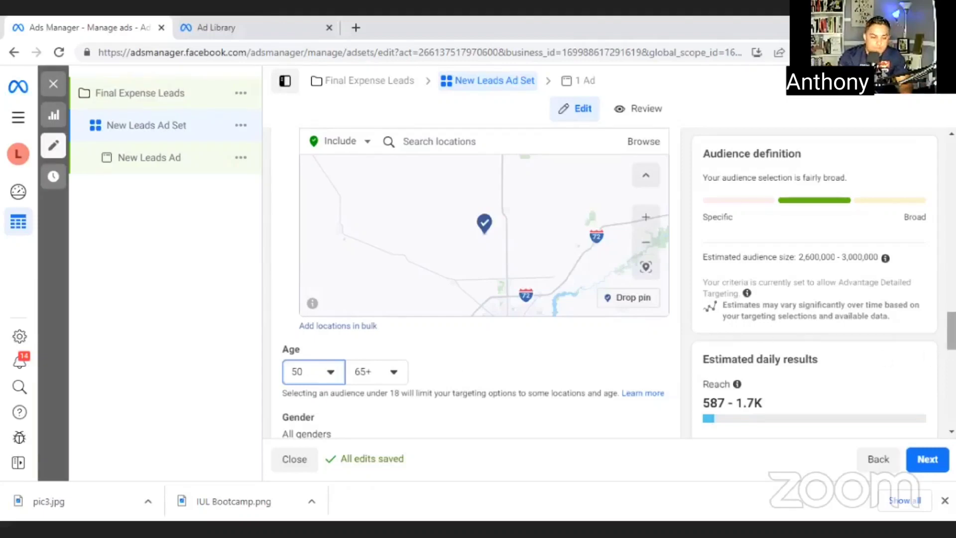
# - Open Detailed targeting for editing, then scroll down toward Placements
pyautogui.scroll(-4, 475, 279)
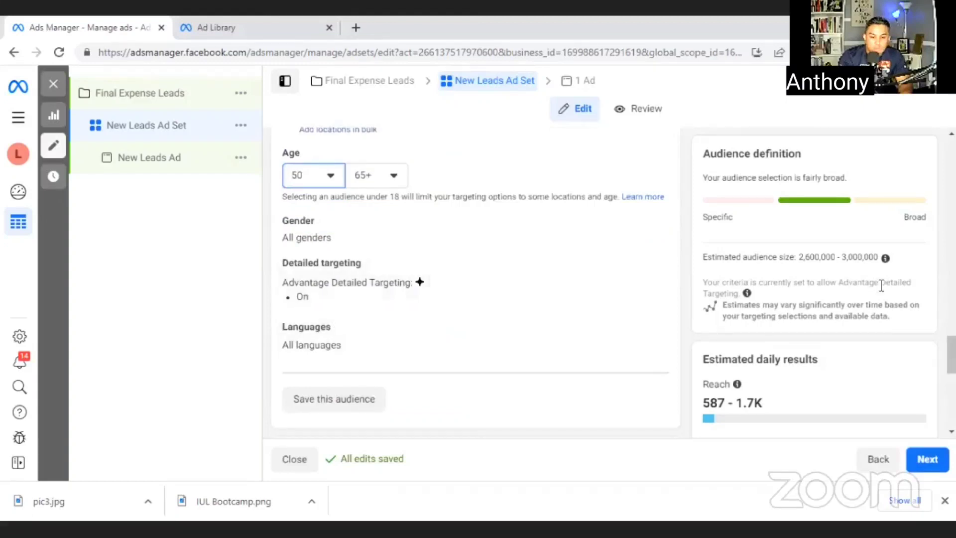
pyautogui.scroll(-1, 949, 355)
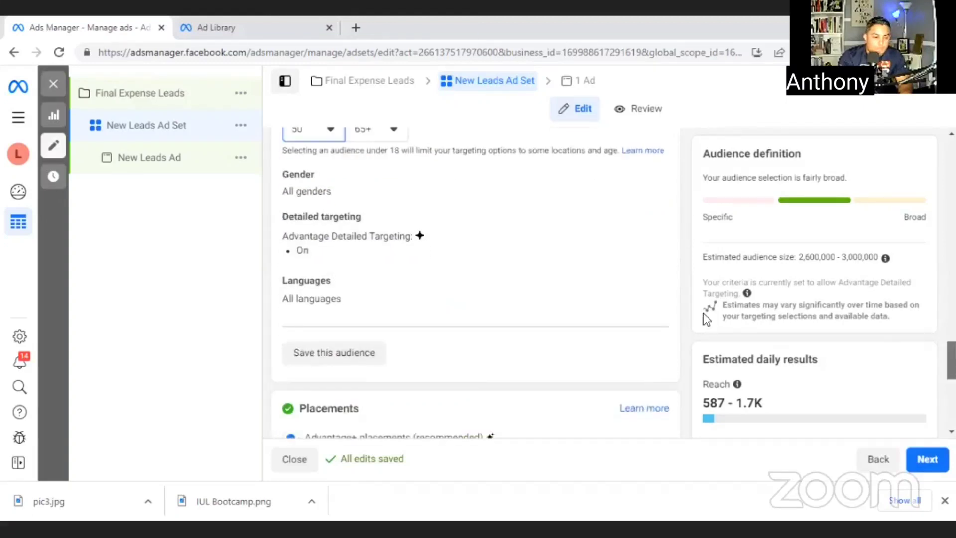
pyautogui.moveTo(429, 241)
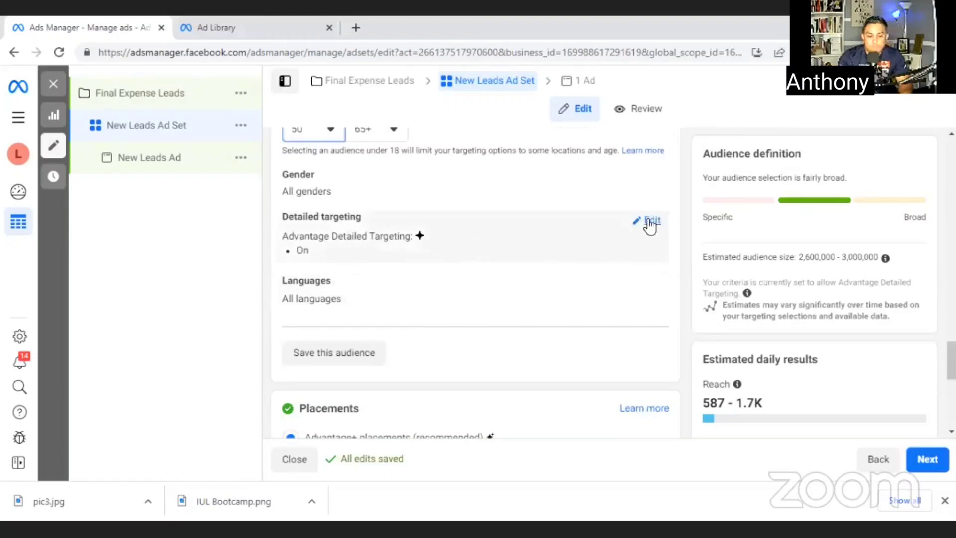
pyautogui.click(650, 224)
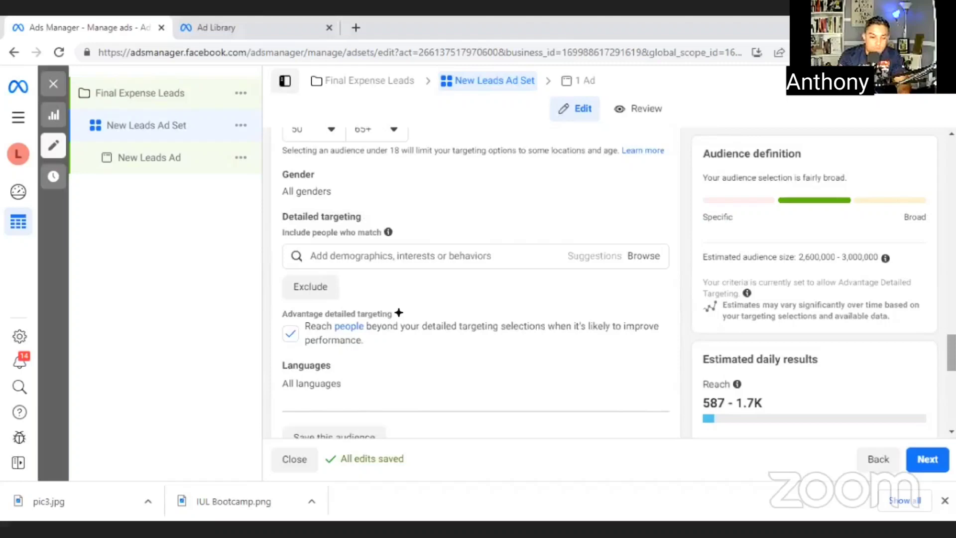
pyautogui.scroll(-2, 475, 278)
pyautogui.scroll(-4, 475, 279)
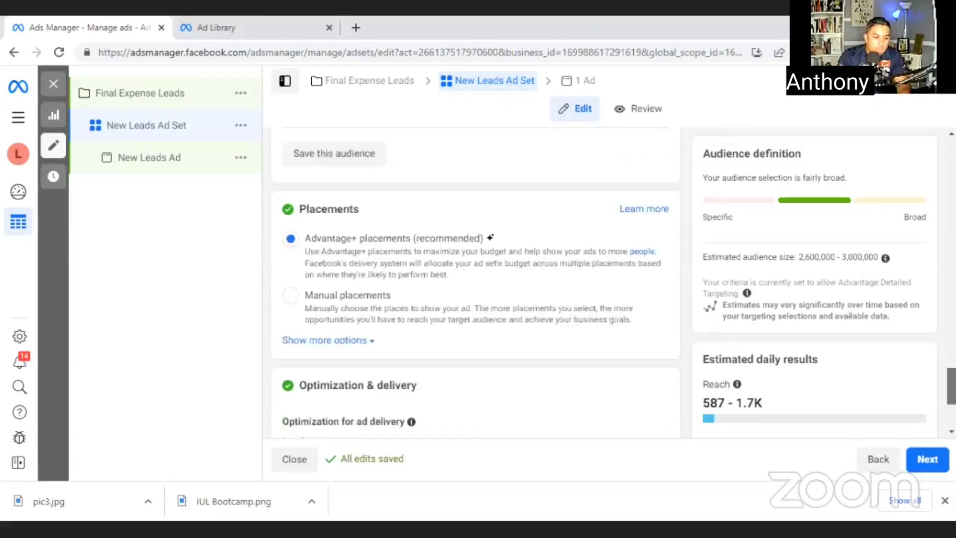
# - Choose Manual placements and uncheck Instagram and Audience Network, leaving Facebook only
pyautogui.scroll(-2, 476, 279)
pyautogui.scroll(2, 476, 279)
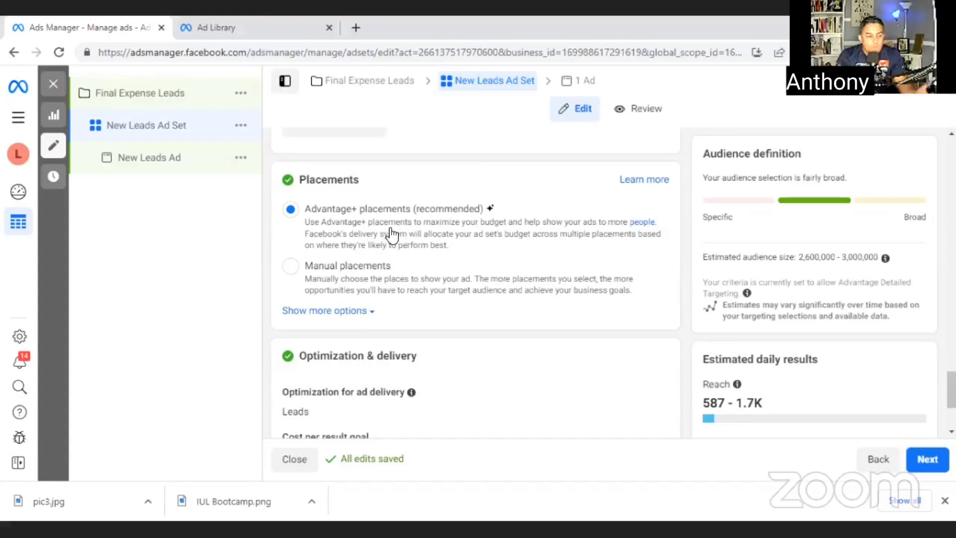
pyautogui.click(291, 267)
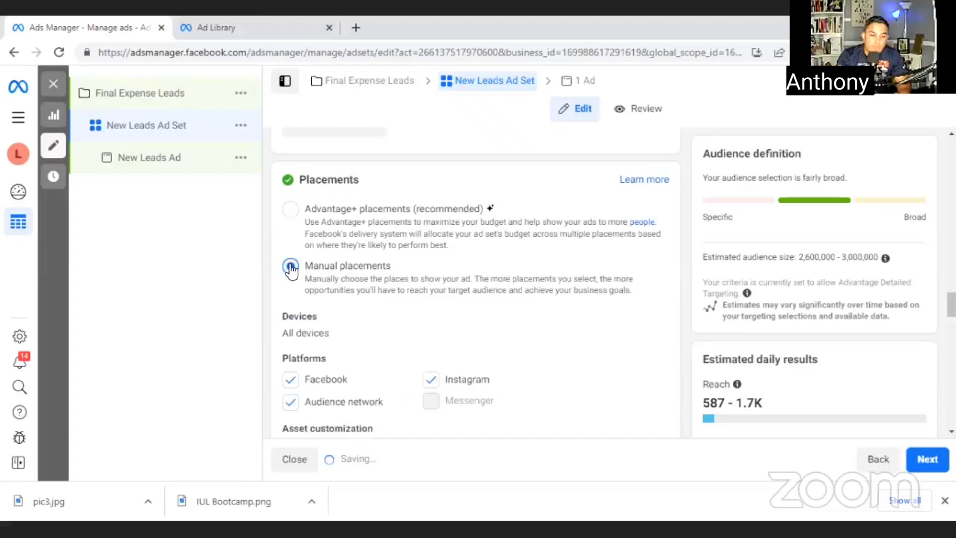
pyautogui.click(432, 384)
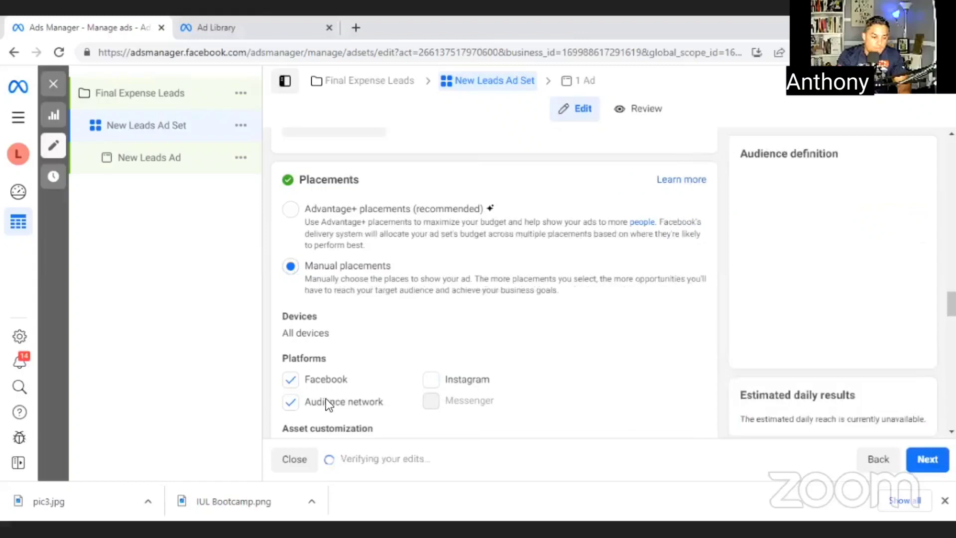
pyautogui.click(289, 406)
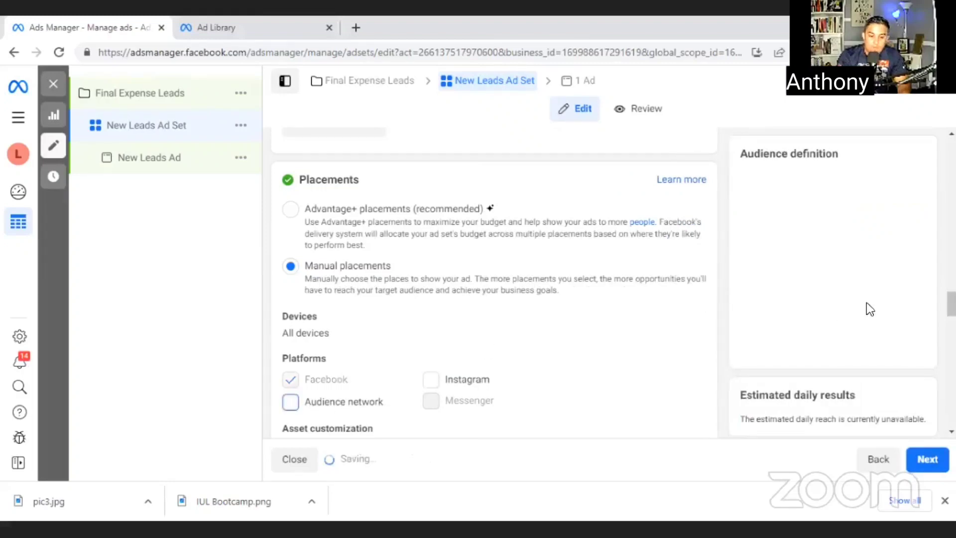
pyautogui.scroll(-2, 478, 298)
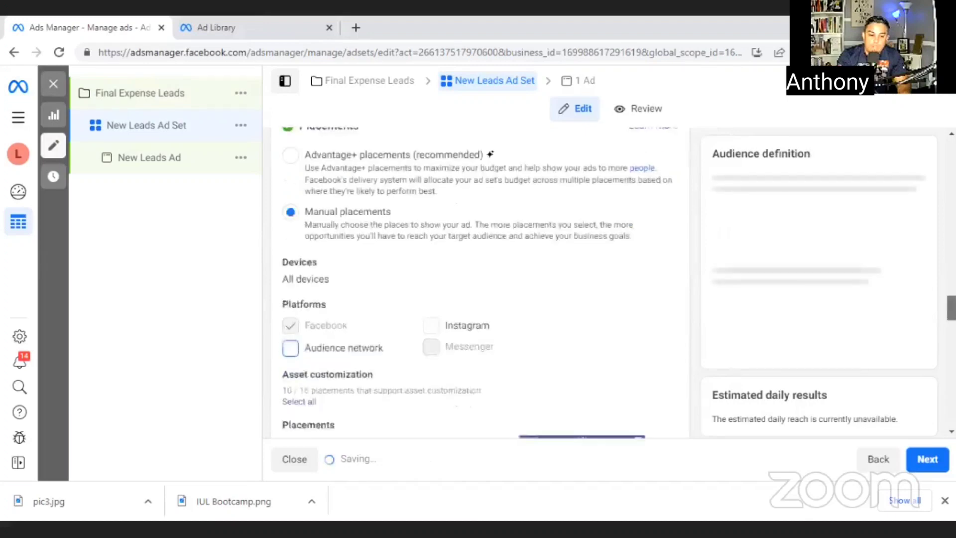
# - Uncheck the Facebook Marketplace, video feeds and Business Explore placements
pyautogui.scroll(-3, 530, 348)
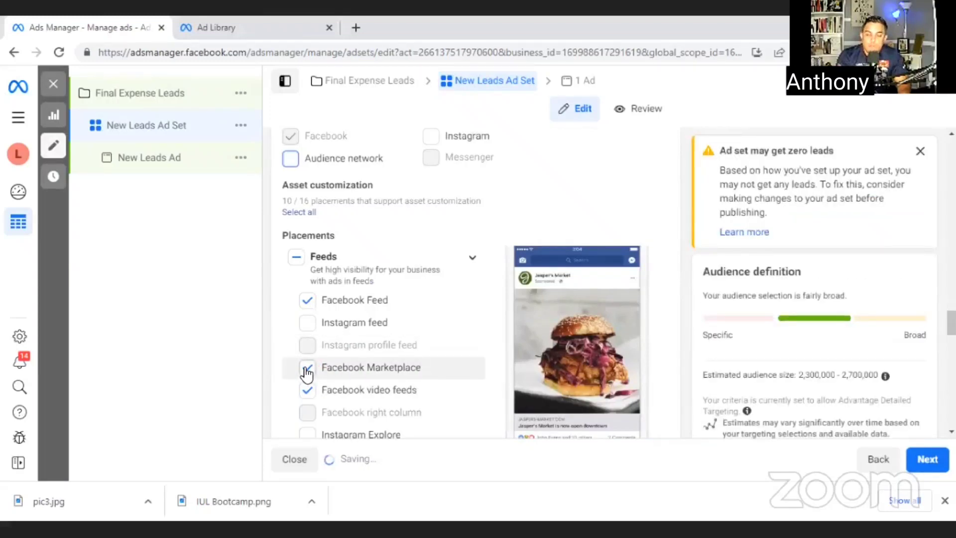
pyautogui.click(308, 371)
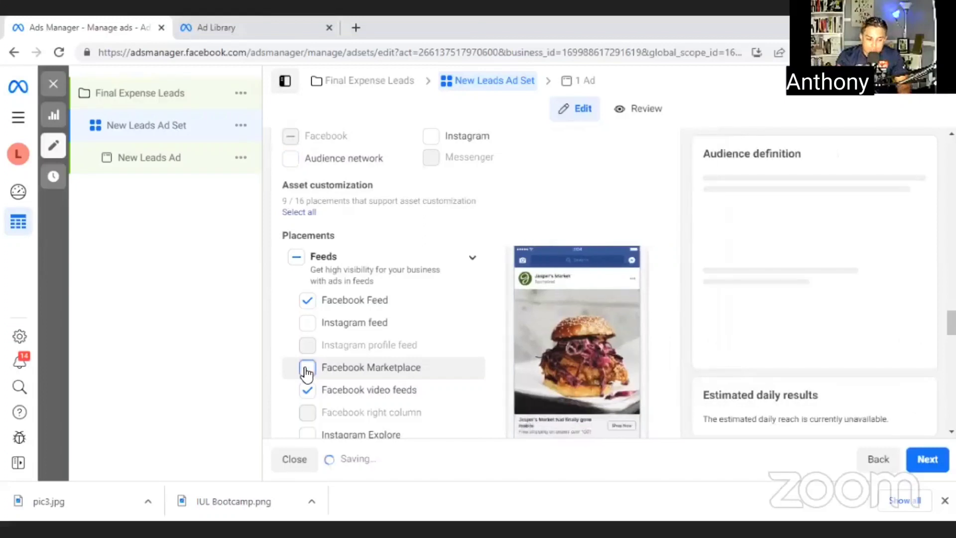
pyautogui.click(307, 391)
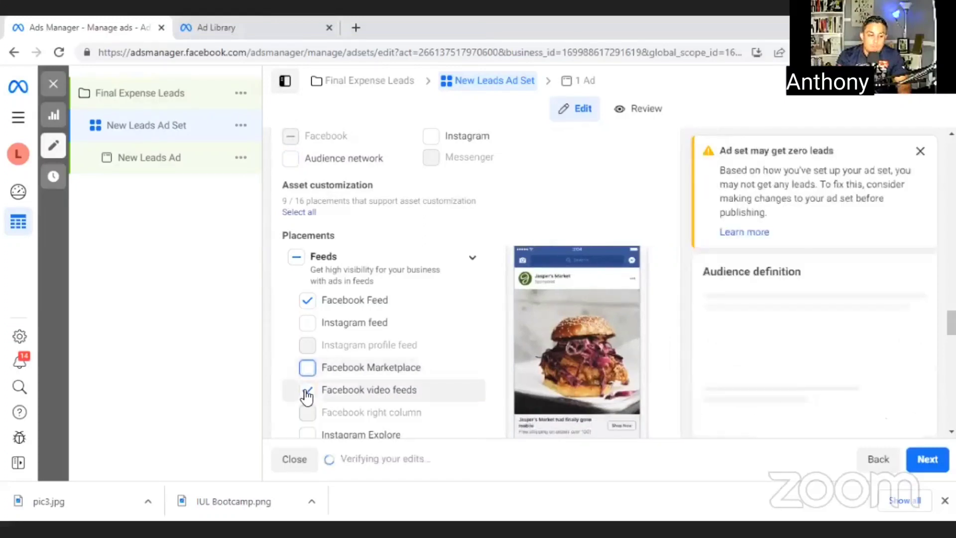
pyautogui.click(307, 391)
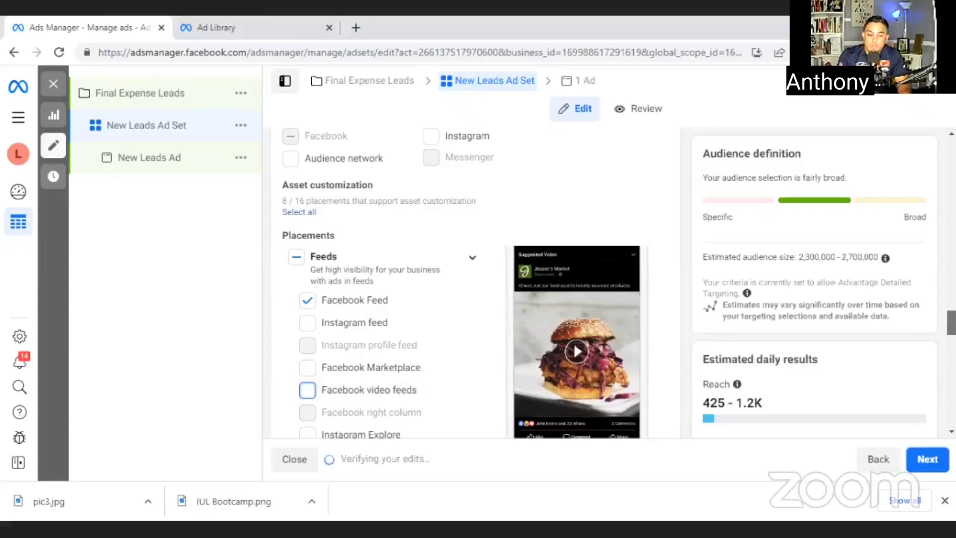
pyautogui.scroll(-3, 451, 398)
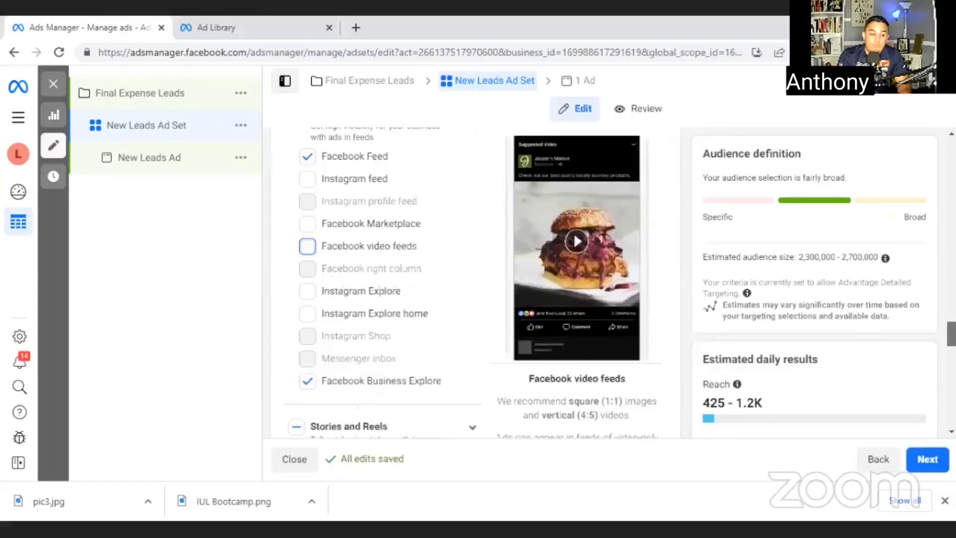
pyautogui.click(308, 382)
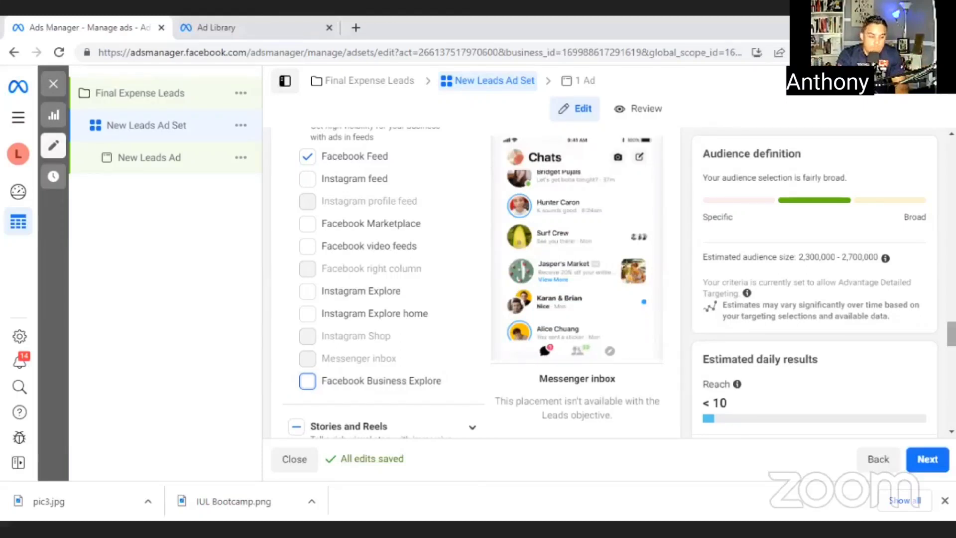
# - Uncheck Facebook Stories and In-article placements, keeping Facebook Reels checked
pyautogui.scroll(-1, 378, 279)
pyautogui.scroll(-3, 384, 279)
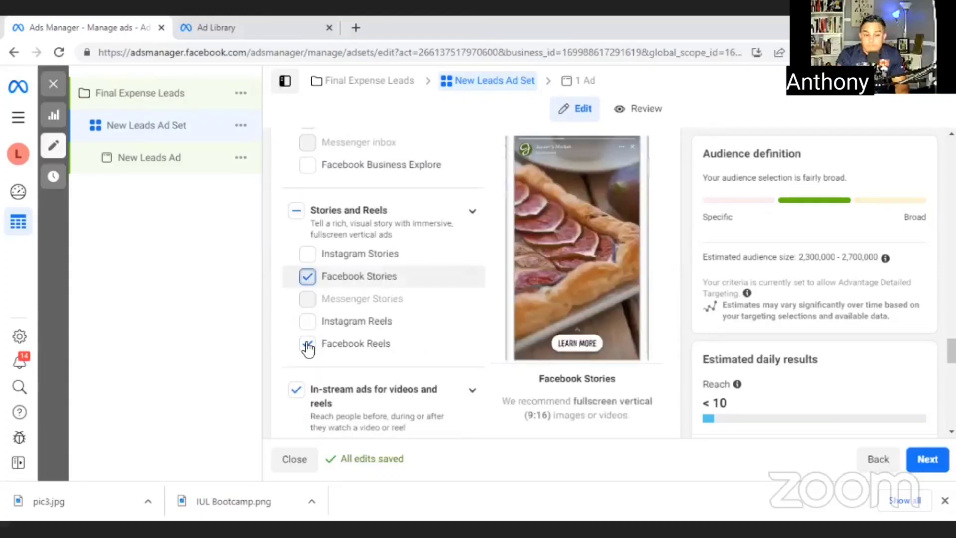
pyautogui.click(308, 347)
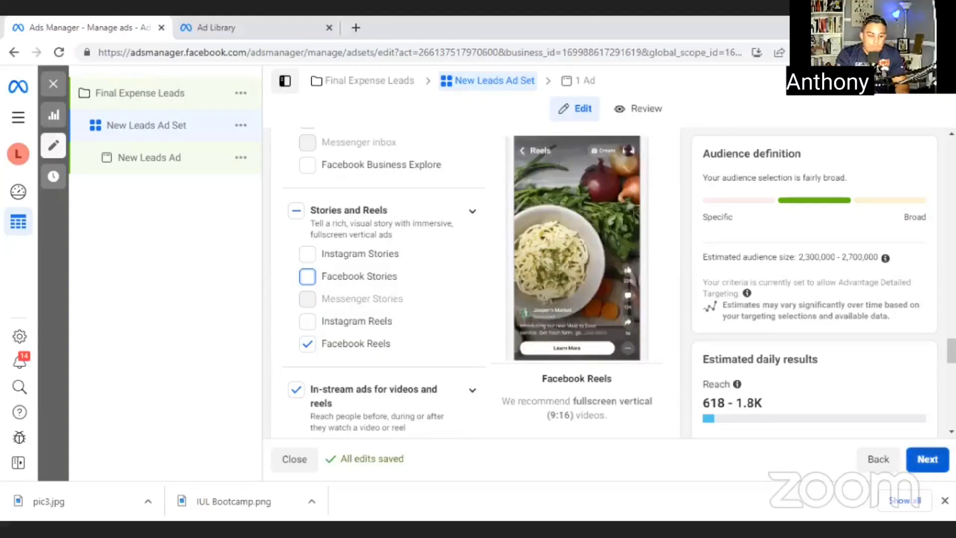
pyautogui.scroll(-5, 383, 279)
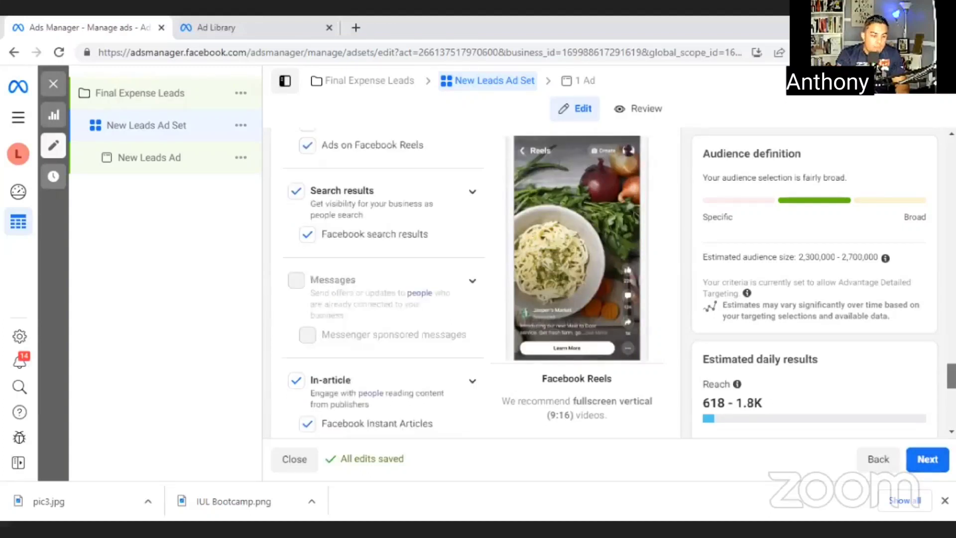
pyautogui.scroll(-3, 348, 249)
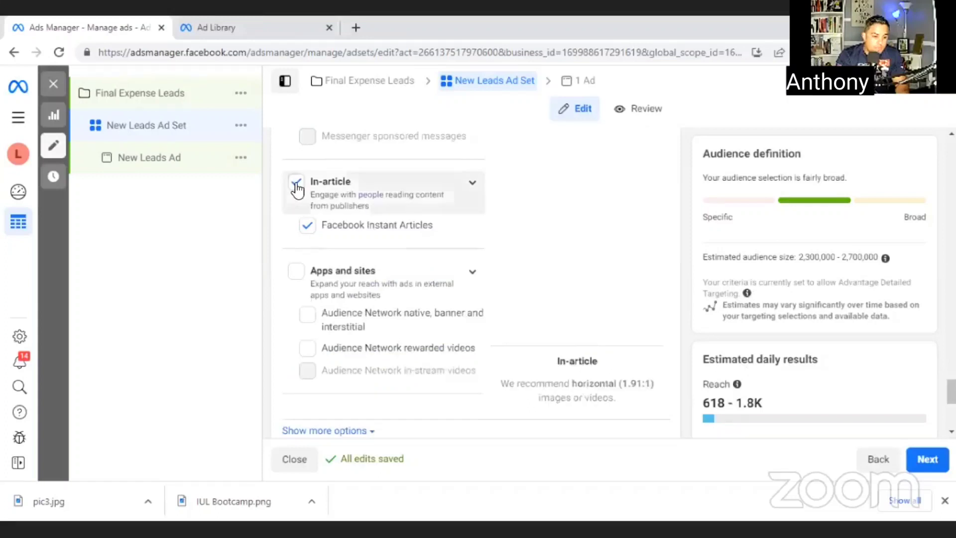
pyautogui.click(296, 183)
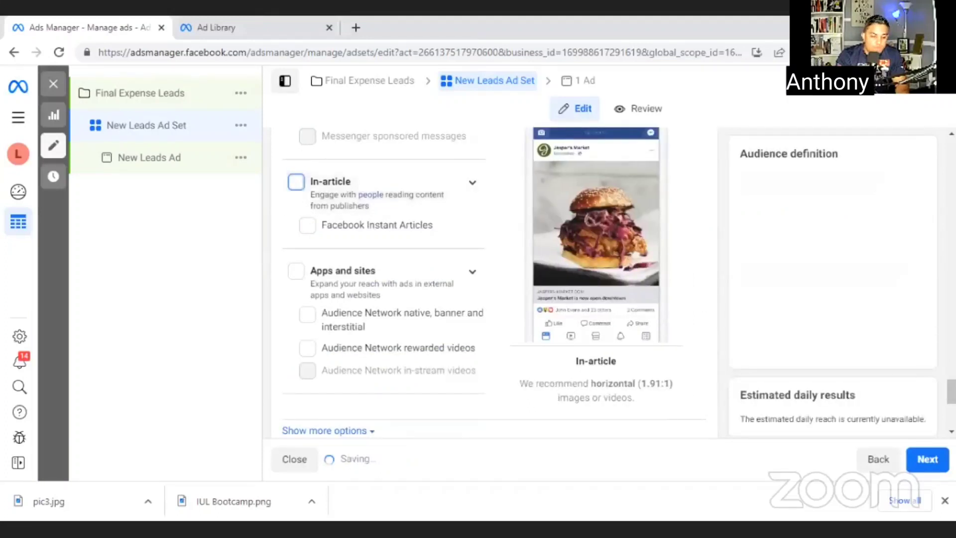
pyautogui.scroll(-2, 476, 279)
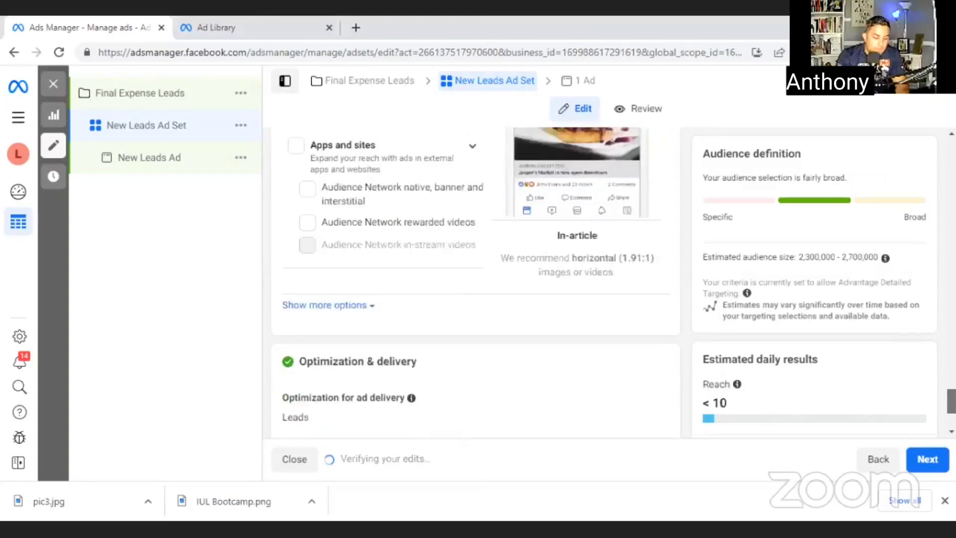
pyautogui.scroll(-3, 476, 278)
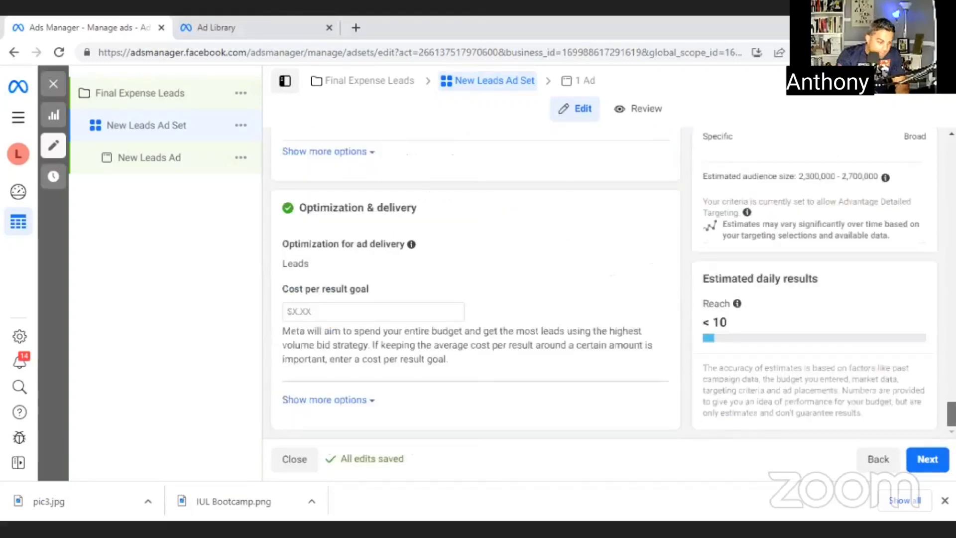
# - Continue from the ad set into the New Leads Ad setup, then switch to the Ad Library tab
pyautogui.click(927, 460)
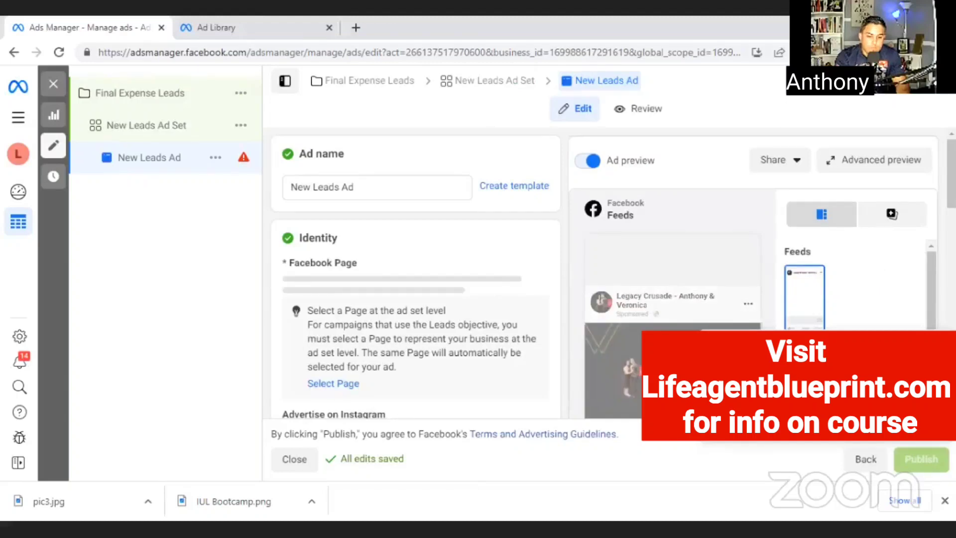
pyautogui.scroll(-5, 416, 274)
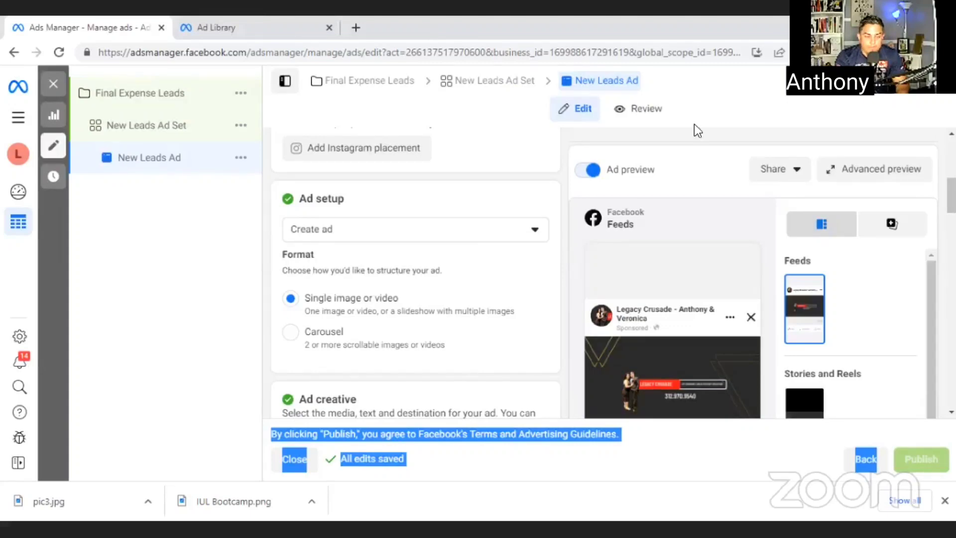
pyautogui.hotkey('ctrl', 'Tab')
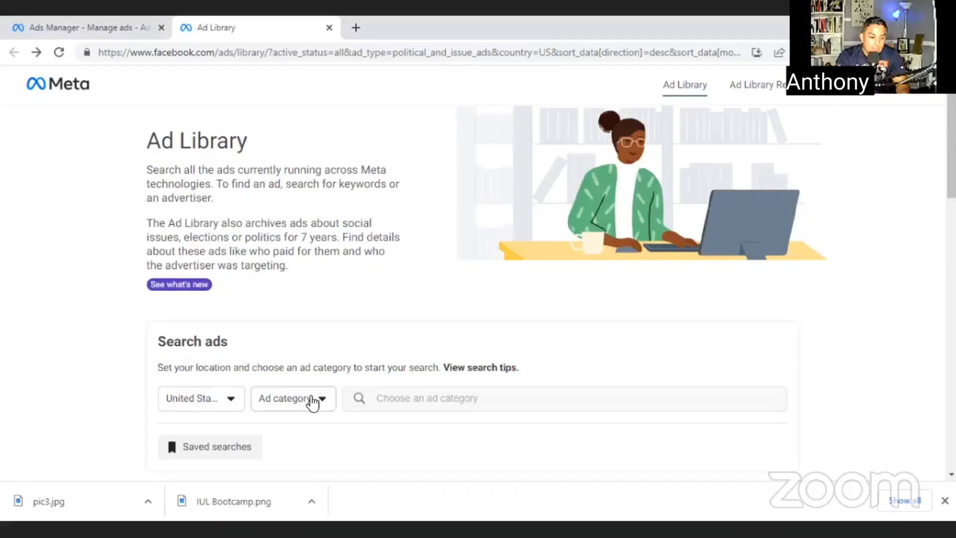
# - Rerun the recent burial coverage keyword search across all ad categories and browse the results
pyautogui.click(312, 403)
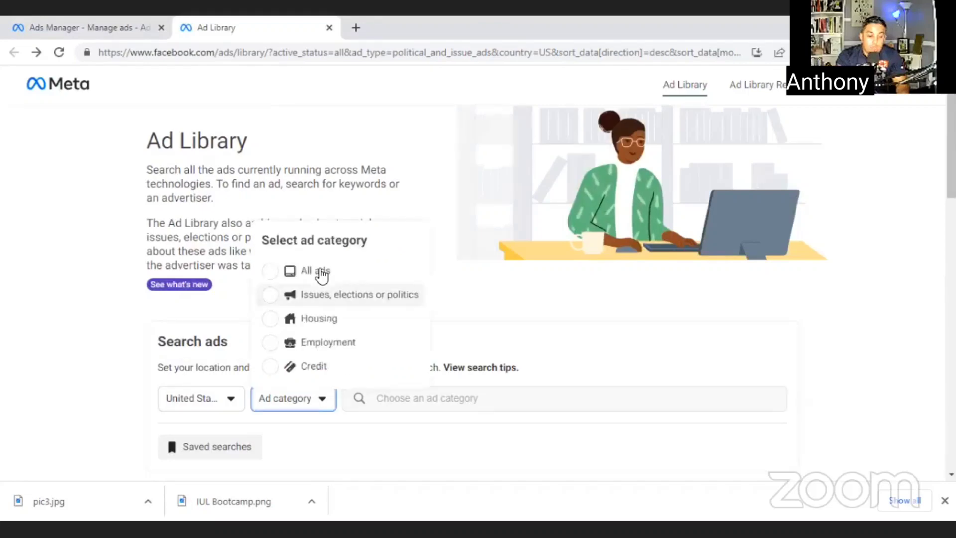
pyautogui.click(322, 275)
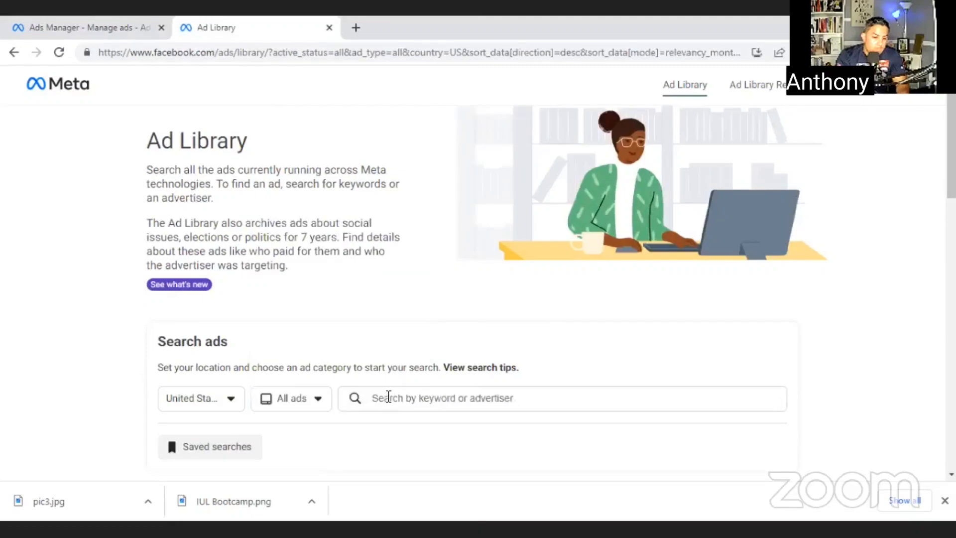
pyautogui.click(389, 397)
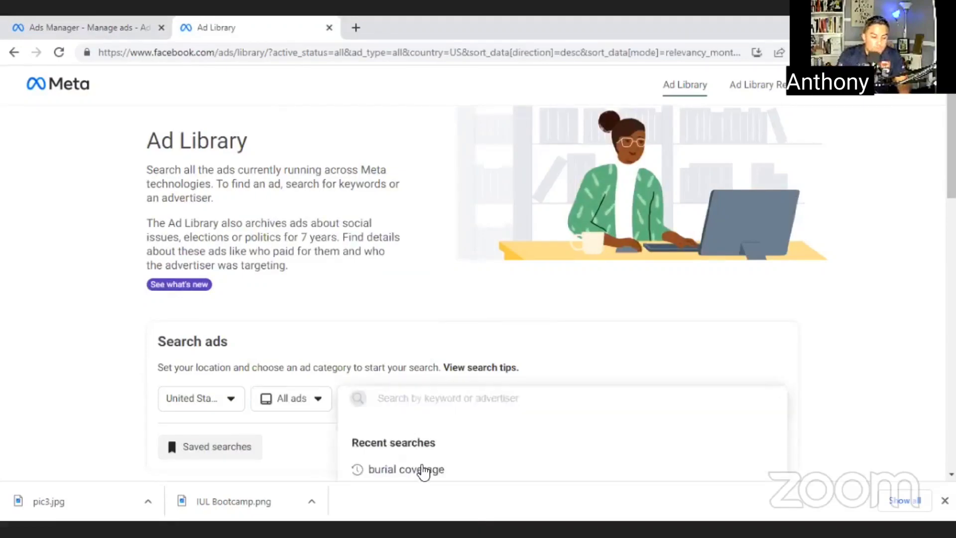
pyautogui.click(424, 470)
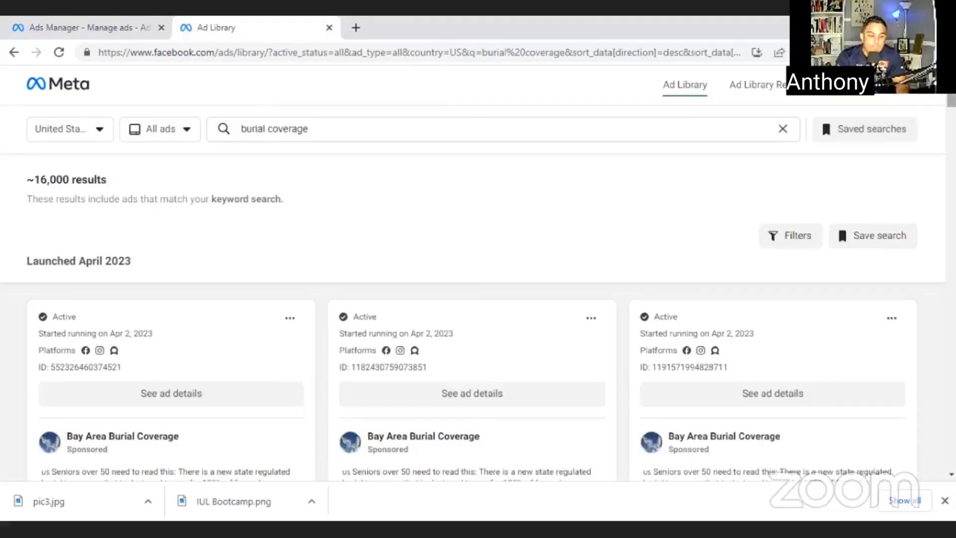
pyautogui.scroll(-4, 478, 349)
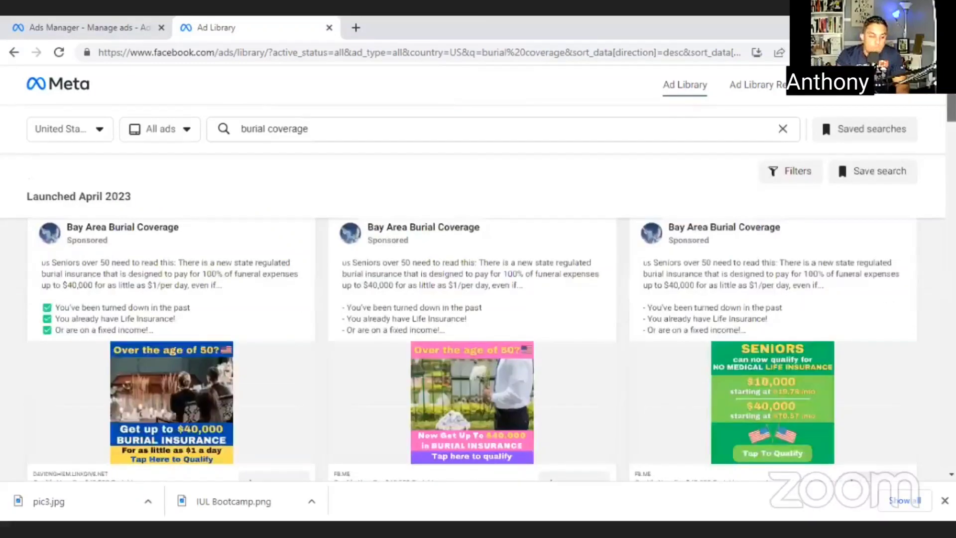
pyautogui.scroll(-4, 838, 157)
pyautogui.scroll(-5, 838, 158)
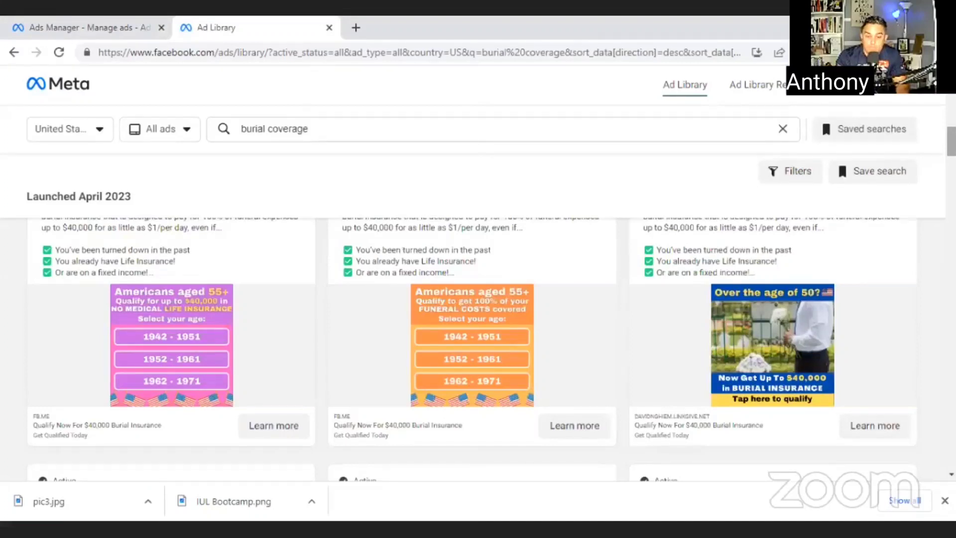
pyautogui.scroll(-2, 892, 228)
pyautogui.scroll(-5, 892, 228)
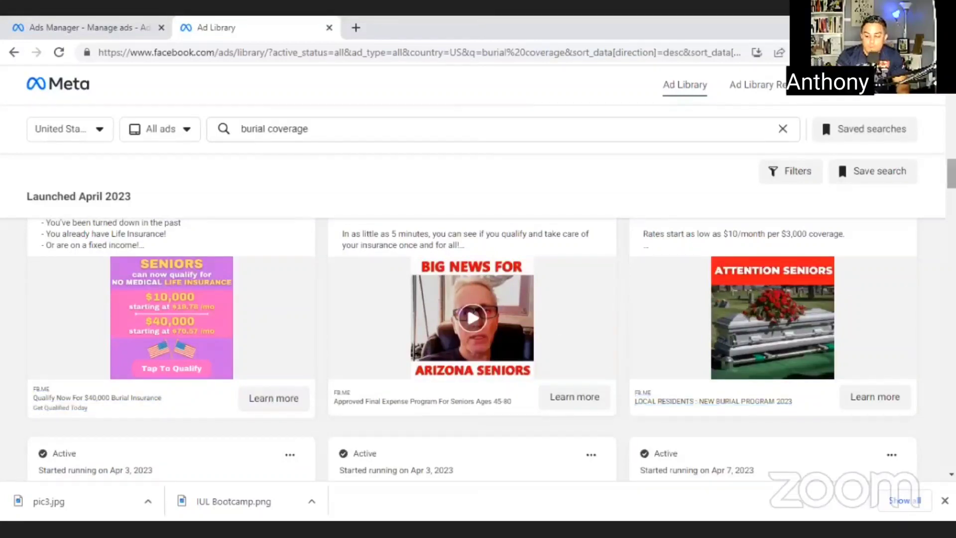
pyautogui.scroll(2, 472, 349)
pyautogui.scroll(-5, 472, 348)
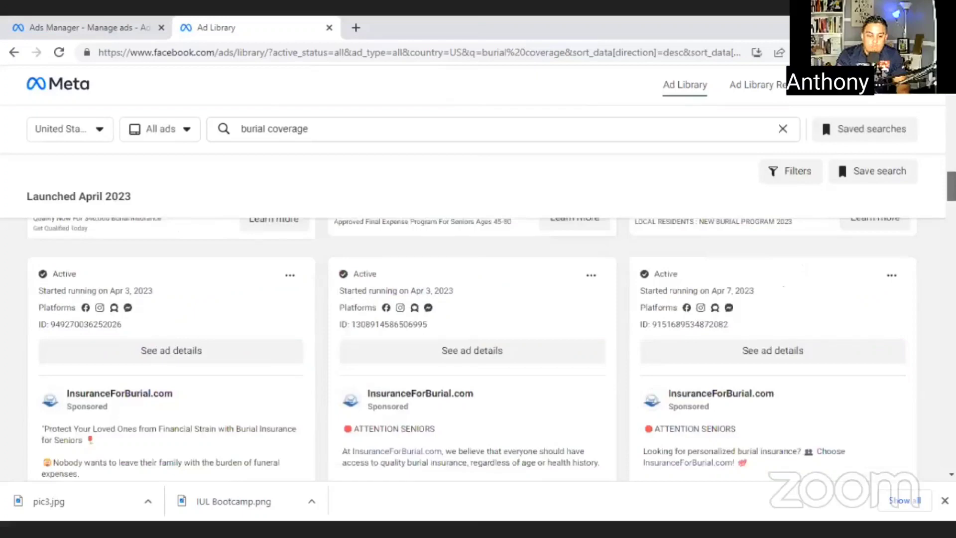
pyautogui.scroll(4, 472, 348)
pyautogui.scroll(-8, 472, 349)
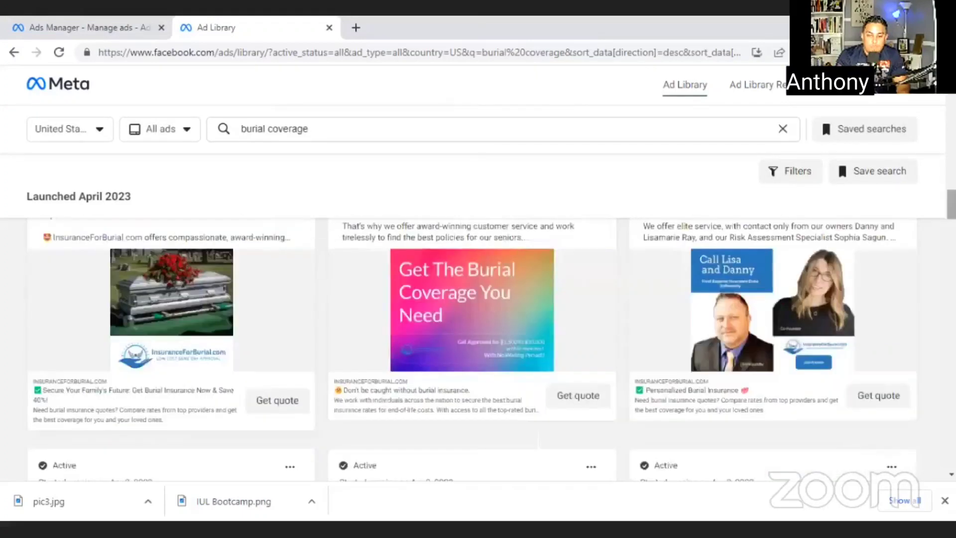
pyautogui.scroll(6, 472, 349)
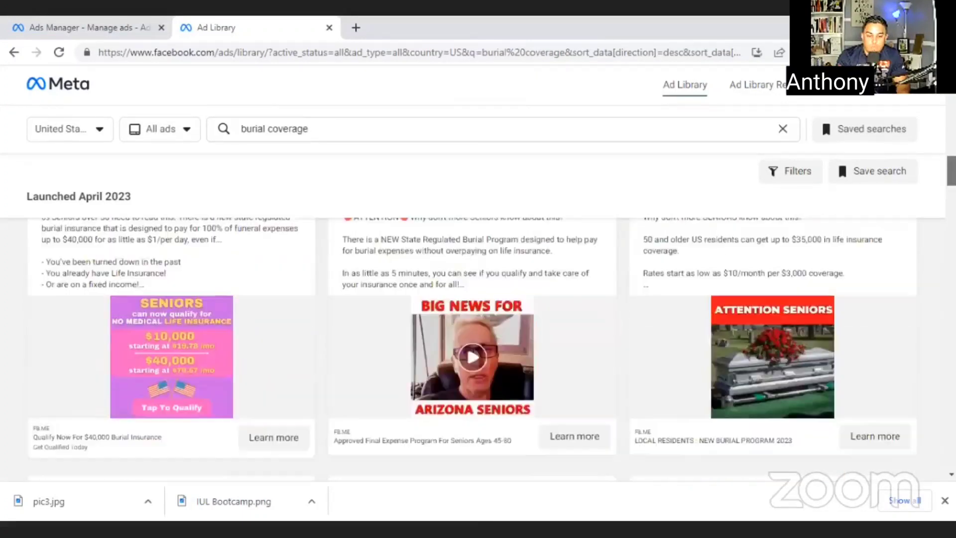
# - Save the casket ad image to the computer as adimage.jpg
pyautogui.rightClick(752, 383)
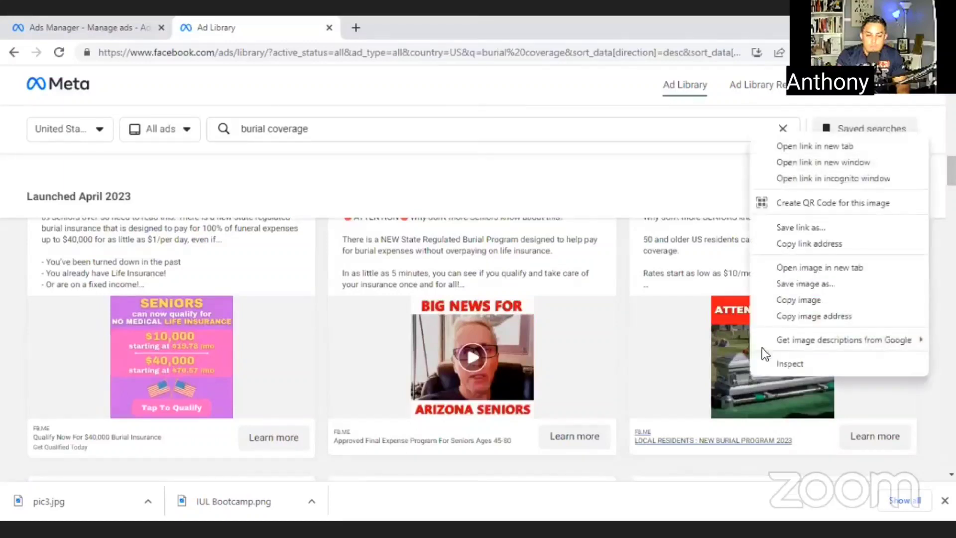
pyautogui.click(795, 284)
pyautogui.write('adimage')
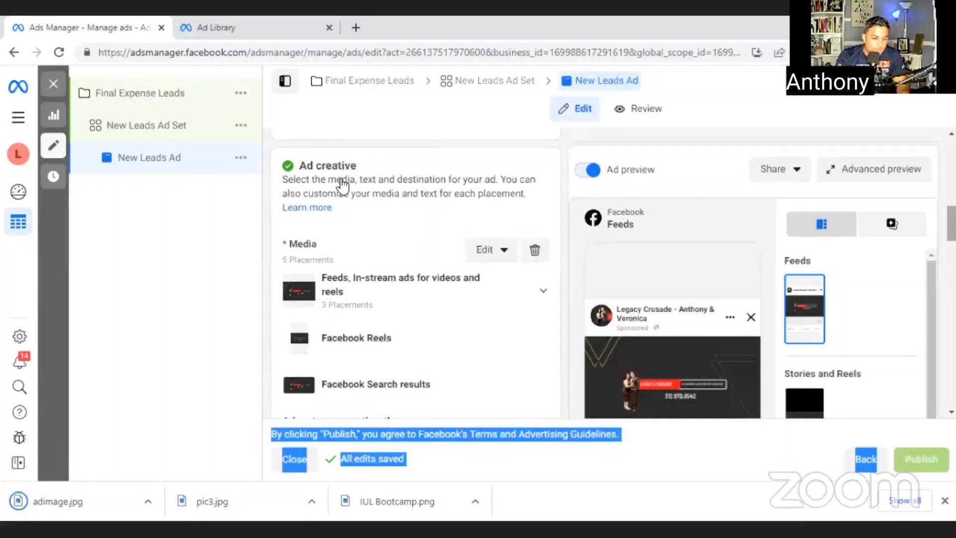
# - Edit the ad's media and upload adimage.jpg from the Documents folder
pyautogui.click(501, 252)
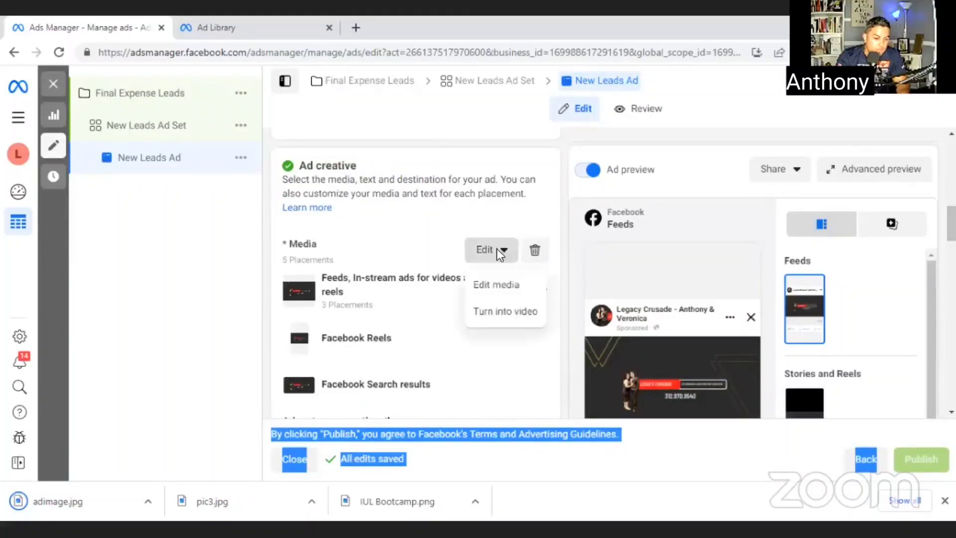
pyautogui.click(497, 284)
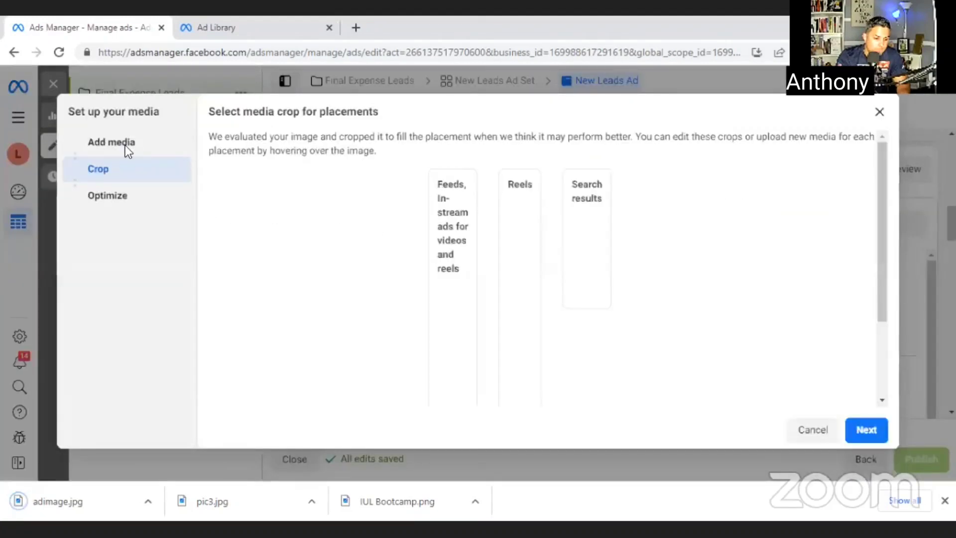
pyautogui.click(125, 143)
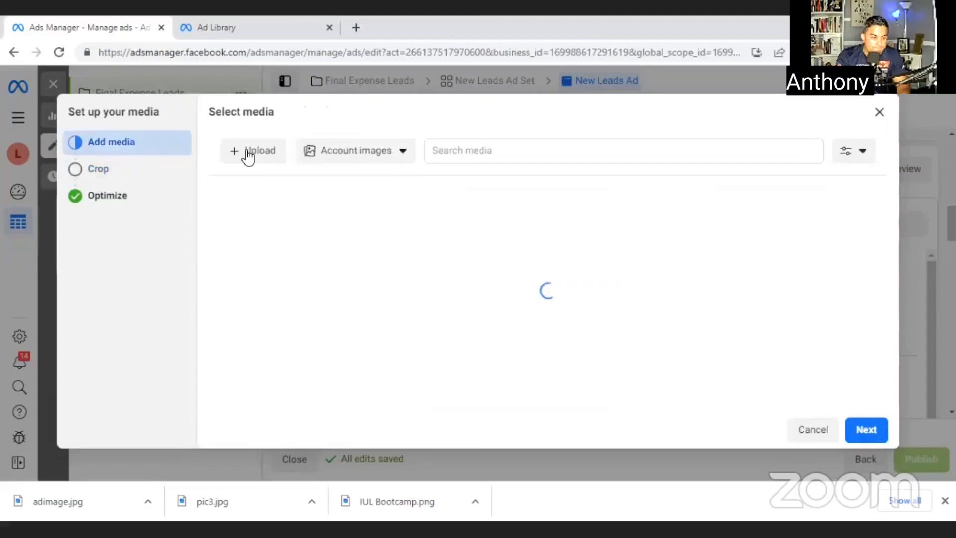
pyautogui.click(248, 158)
pyautogui.click(77, 175)
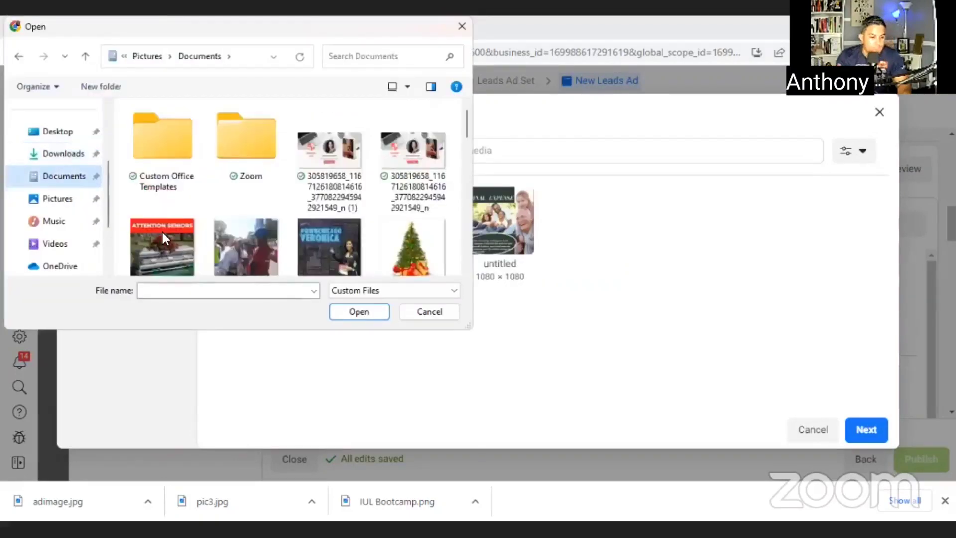
pyautogui.click(161, 229)
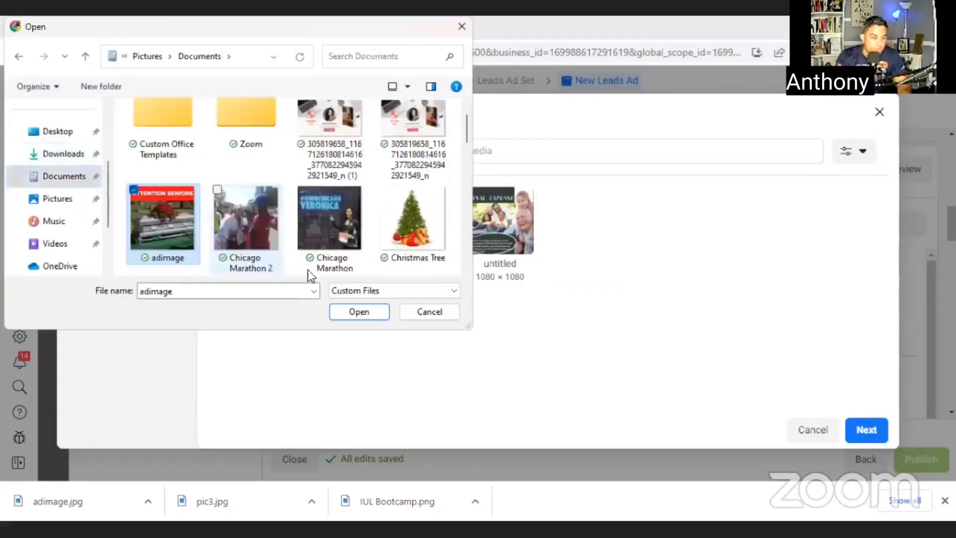
pyautogui.click(358, 312)
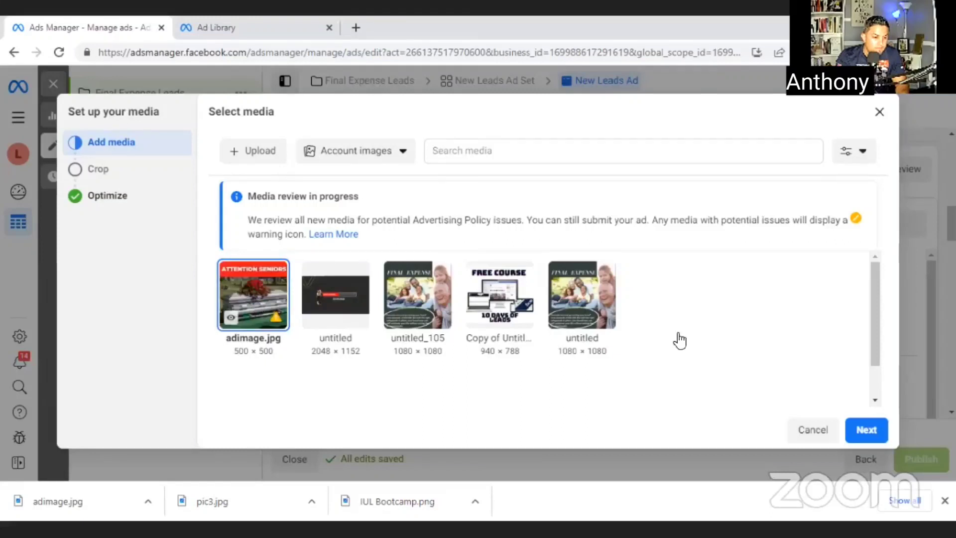
# - Accept the default crops, turn on all creative optimizations, and finish the media setup
pyautogui.click(866, 435)
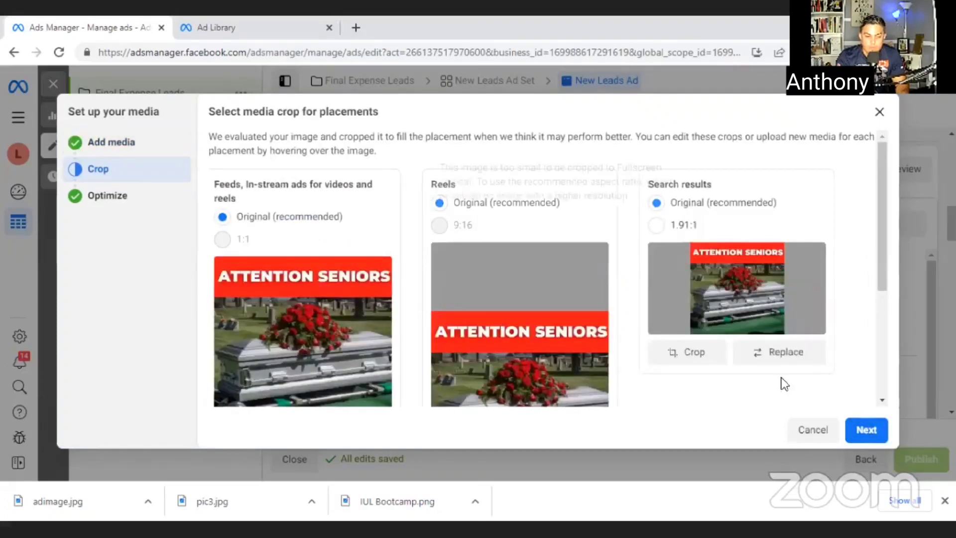
pyautogui.click(877, 431)
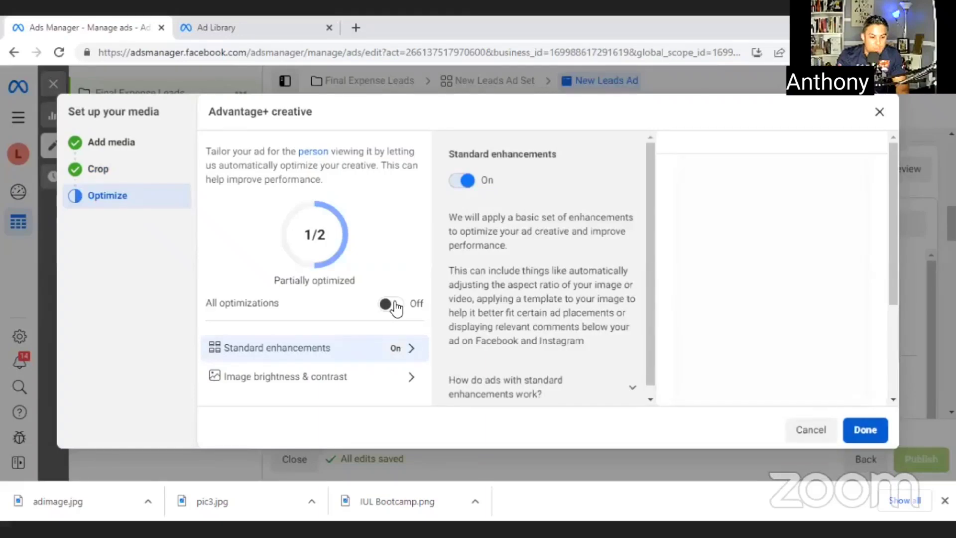
pyautogui.click(395, 308)
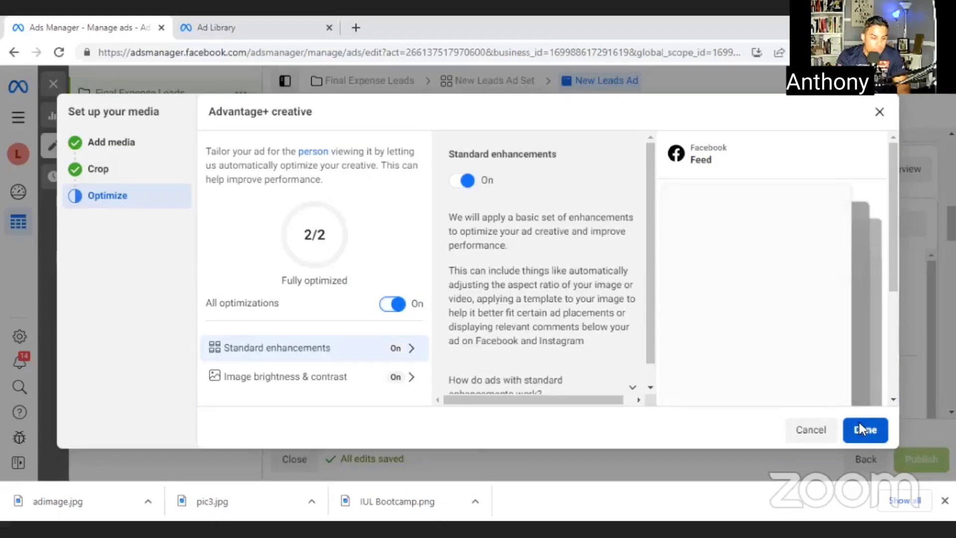
pyautogui.click(860, 428)
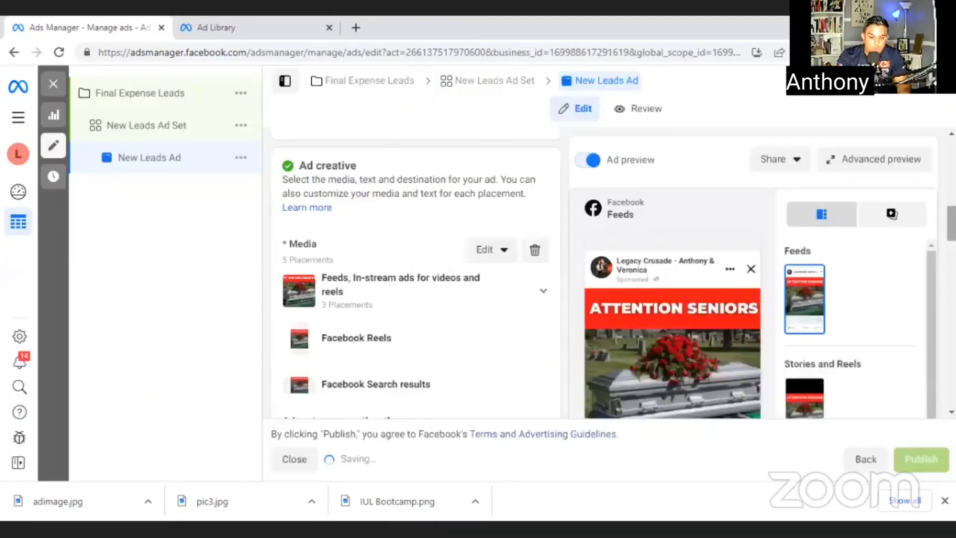
pyautogui.scroll(5, 416, 274)
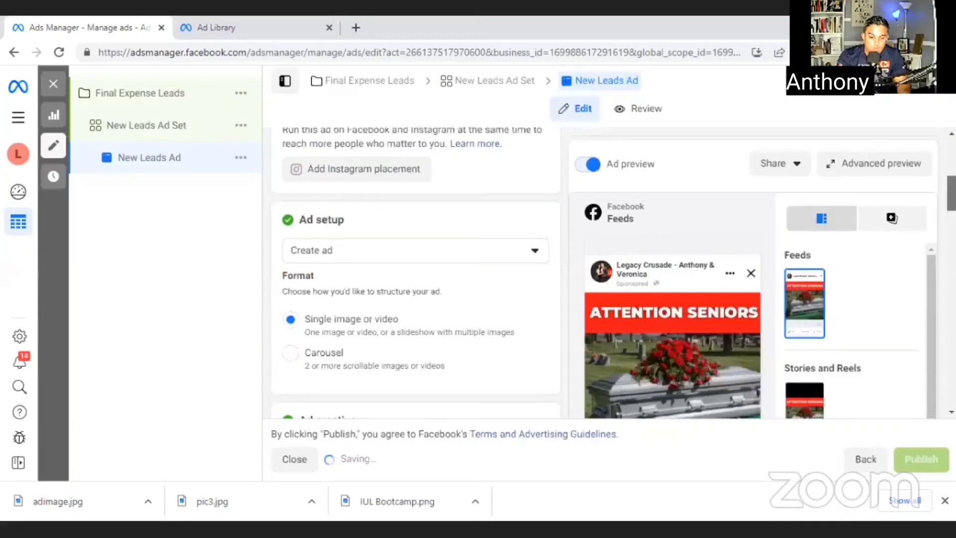
pyautogui.scroll(-5, 416, 274)
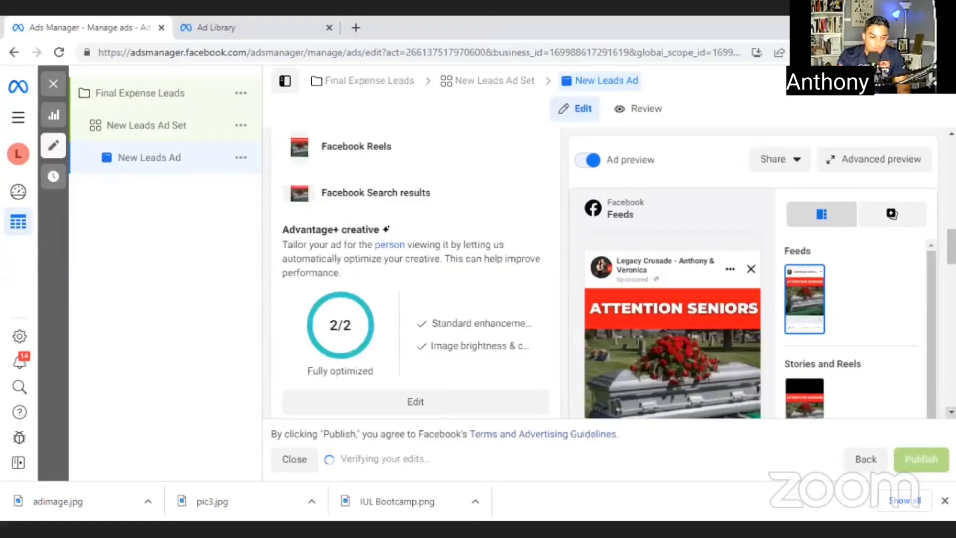
pyautogui.scroll(-3, 416, 274)
pyautogui.scroll(-2, 416, 274)
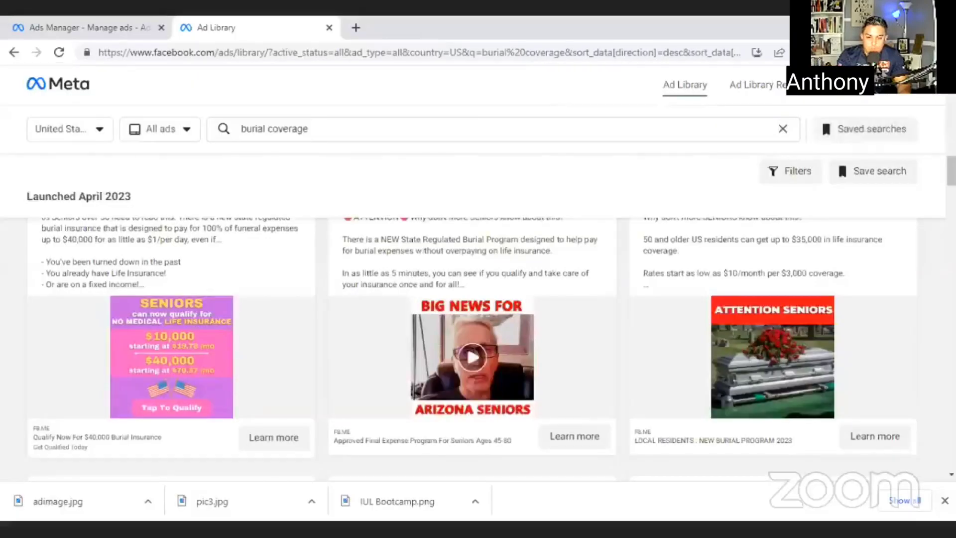
# - Expand the first Burial Coverage ad's text and select it from 'Seniors over 50' to 'in minutes!'
pyautogui.scroll(1, 838, 158)
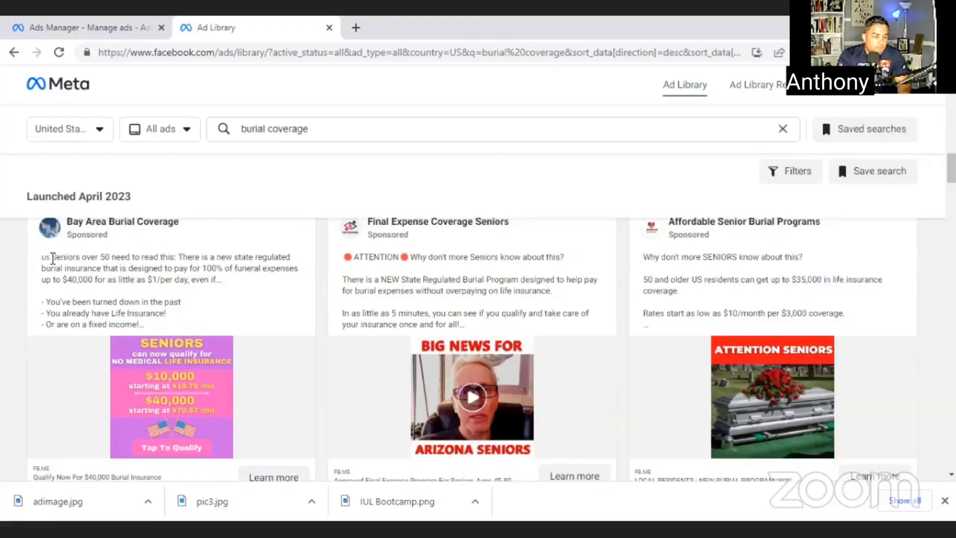
pyautogui.moveTo(52, 258); pyautogui.dragTo(185, 304)
pyautogui.click(186, 304)
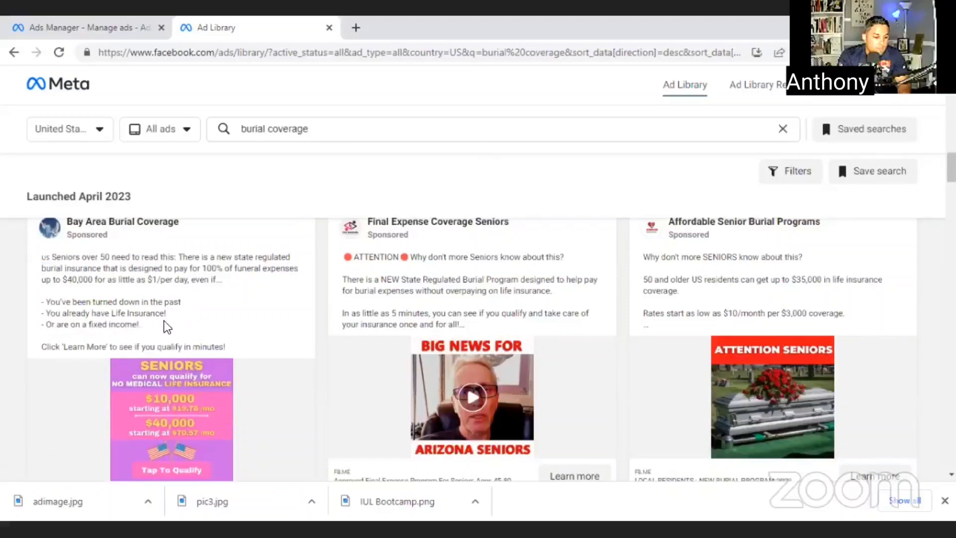
pyautogui.rightClick(230, 352)
pyautogui.click(151, 321)
pyautogui.moveTo(226, 347); pyautogui.dragTo(53, 257)
pyautogui.hotkey('ctrl', 'c')
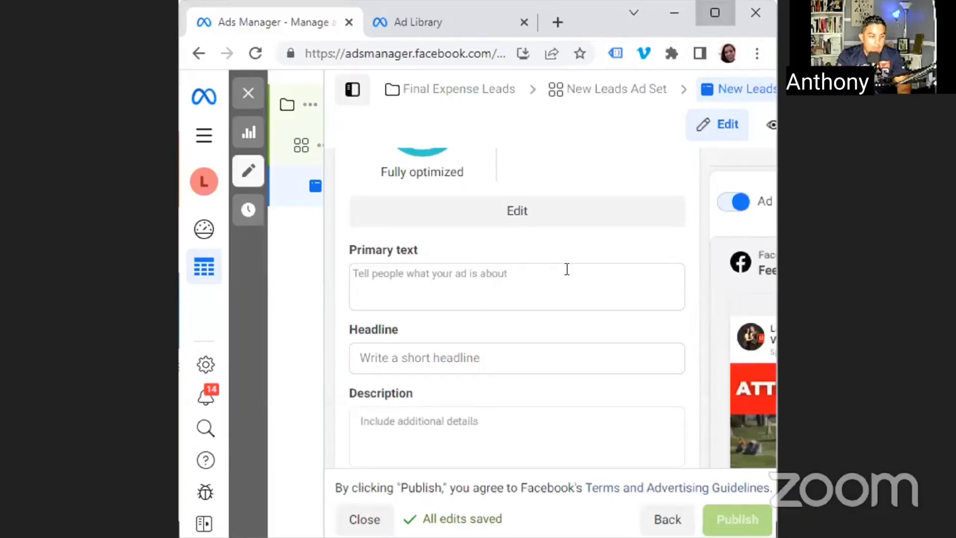
# - Maximize Ads Manager and paste the copied 'Seniors over 50' copy into the Primary text field
pyautogui.press('super+Up')
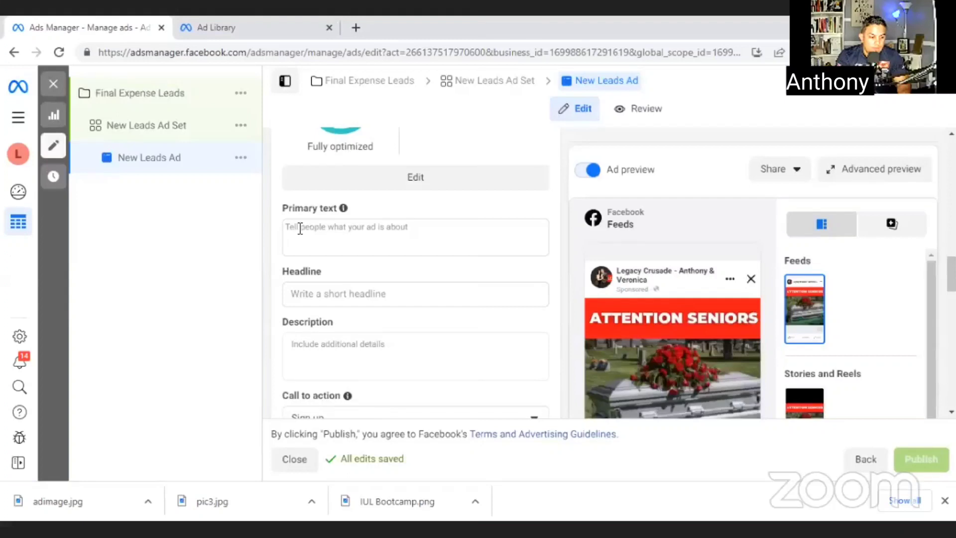
pyautogui.click(301, 228)
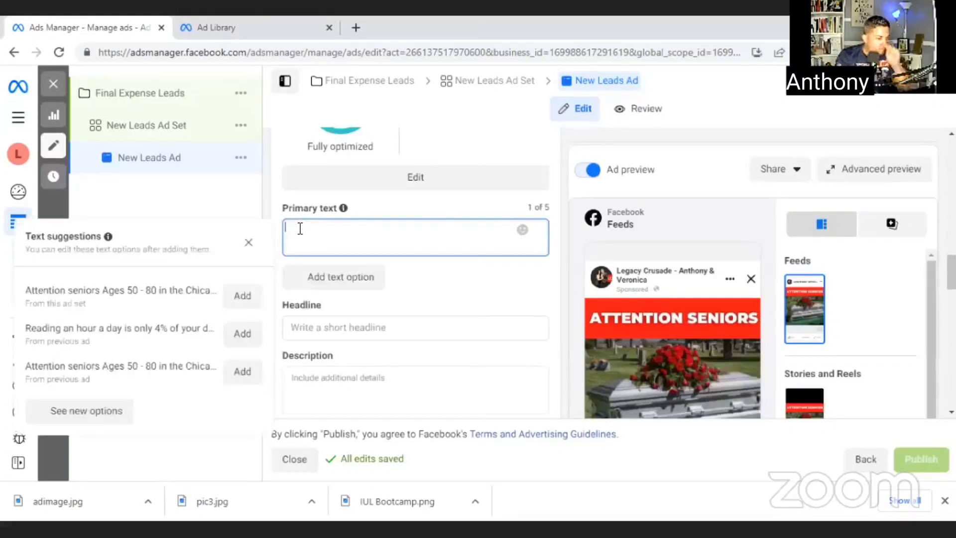
pyautogui.hotkey('ctrl', 'v')
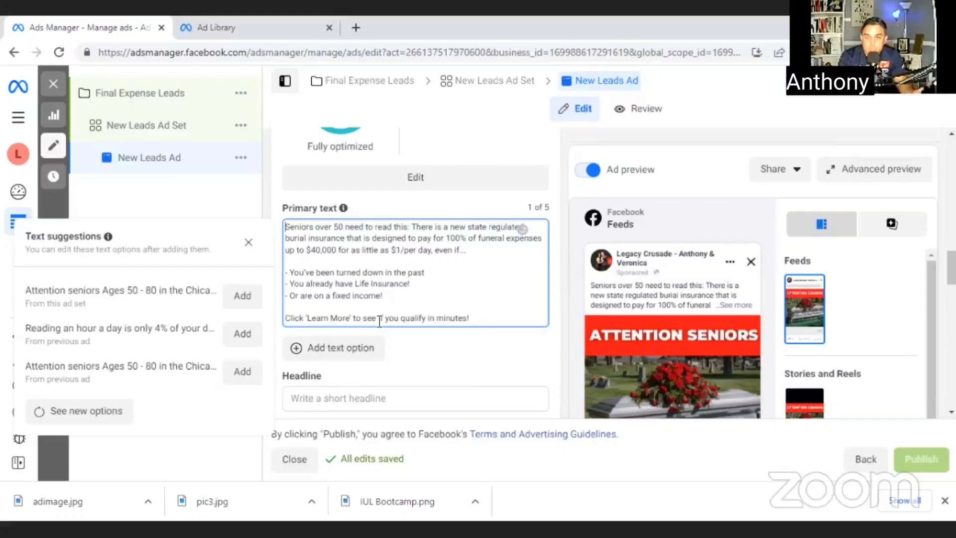
# - Enter 'Attention Seniors Read This!' as the headline, correcting the mistyped ending
pyautogui.click(305, 395)
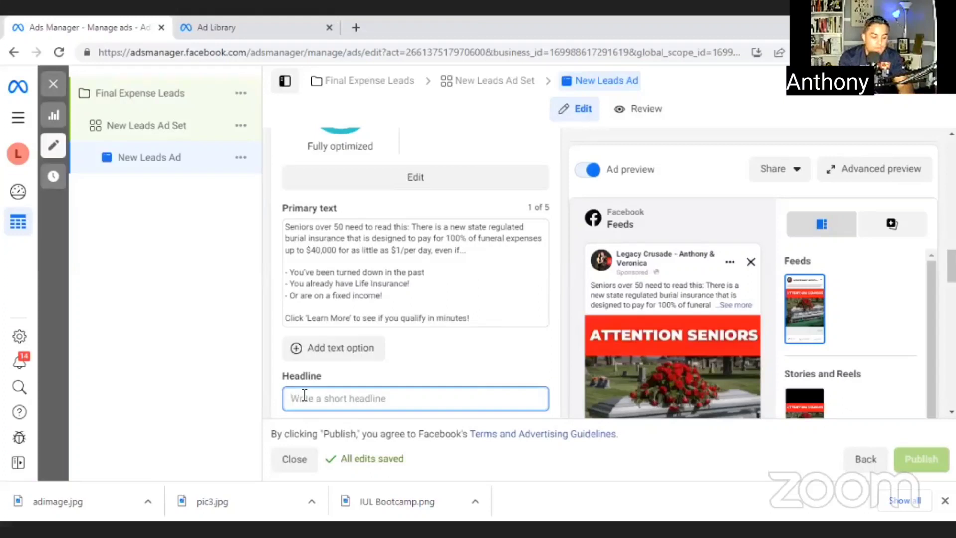
pyautogui.write('Atten')
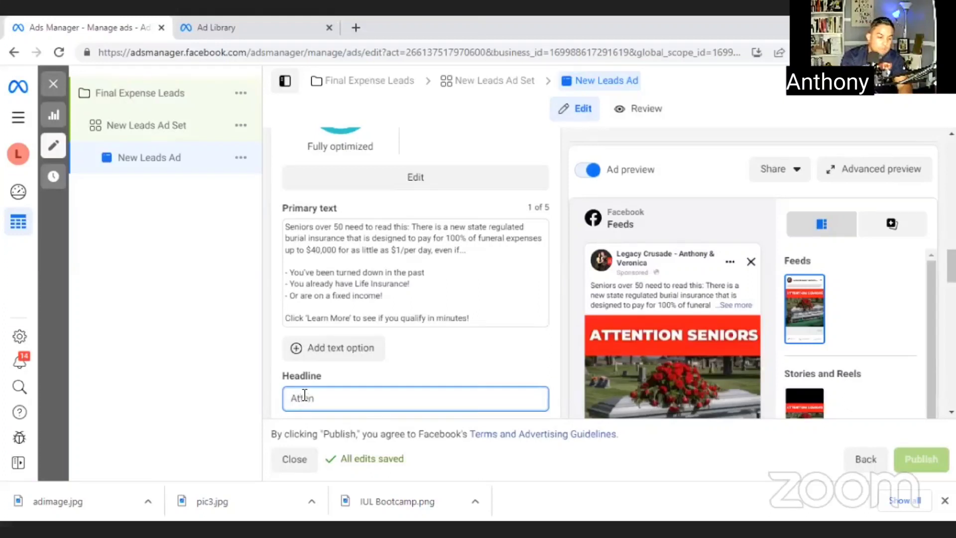
pyautogui.write('tion Sen')
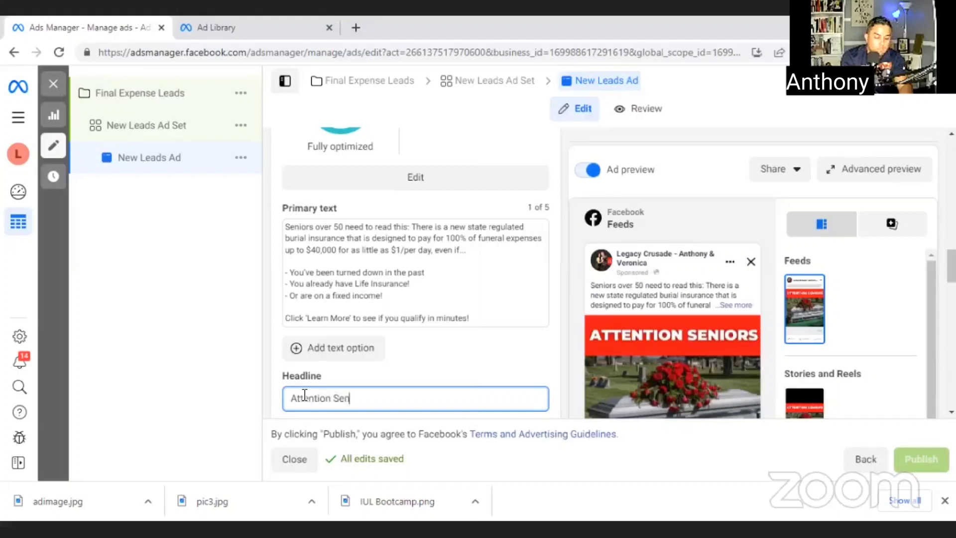
pyautogui.write('iors ')
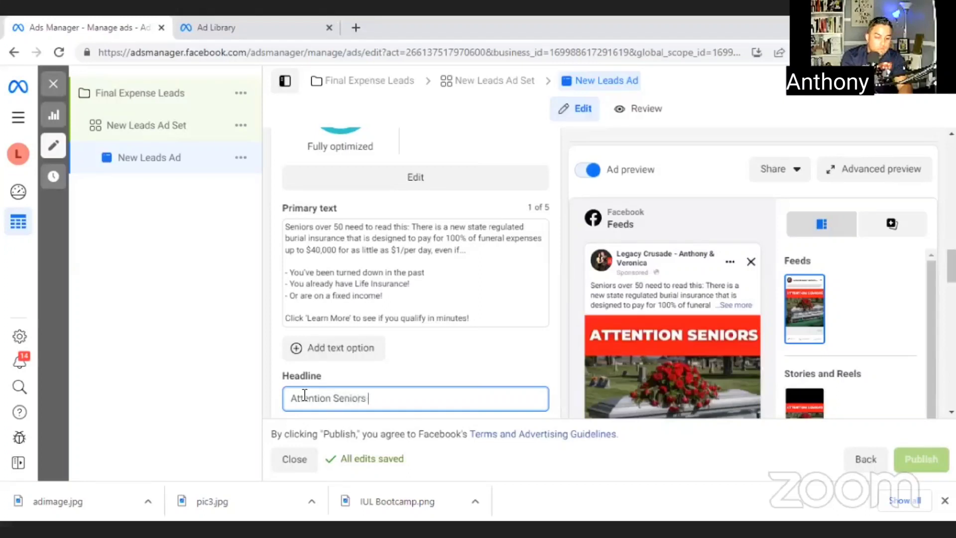
pyautogui.write('Read Thru')
pyautogui.press('BackSpace')
pyautogui.press('BackSpace')
pyautogui.write('is')
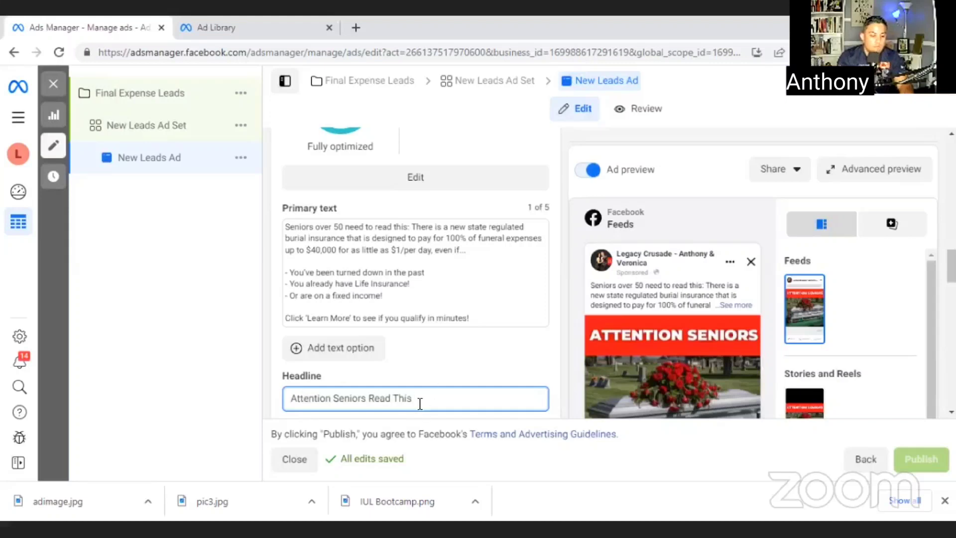
pyautogui.write('!')
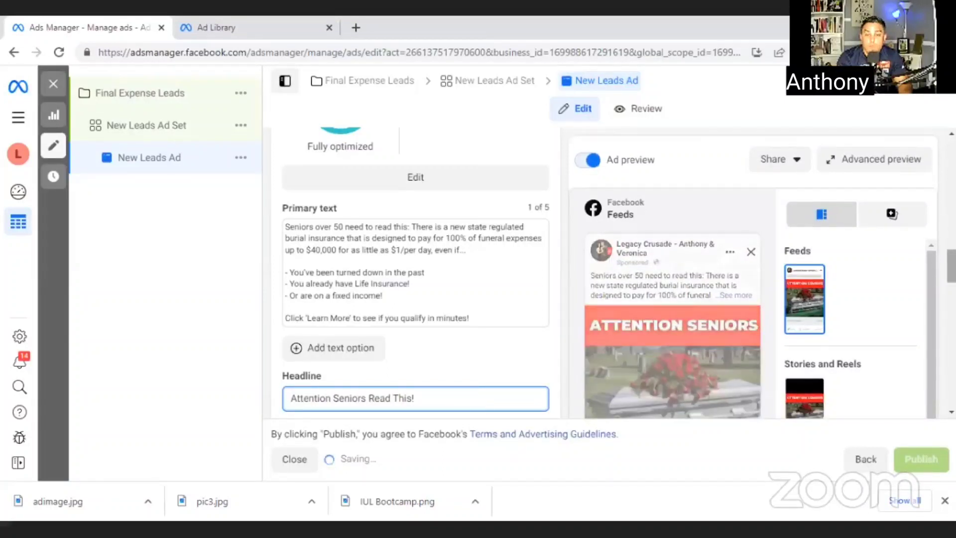
# - Pick Learn more in the Call to action dropdown in place of Sign up
pyautogui.scroll(-5, 479, 274)
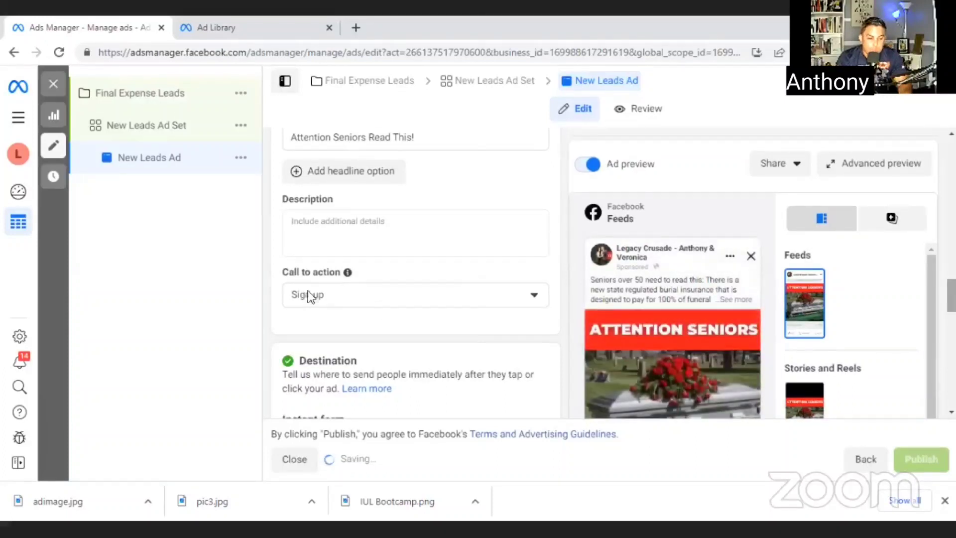
pyautogui.click(367, 297)
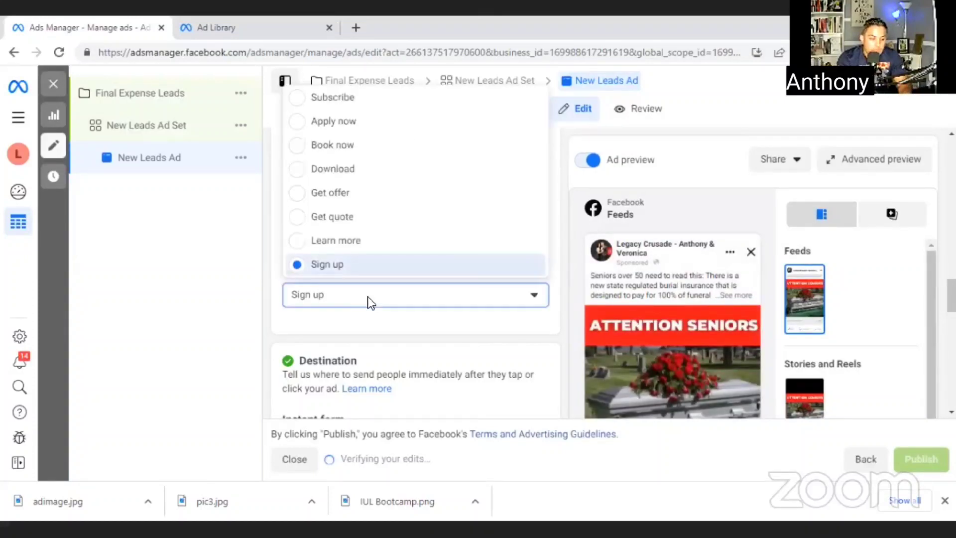
pyautogui.click(336, 242)
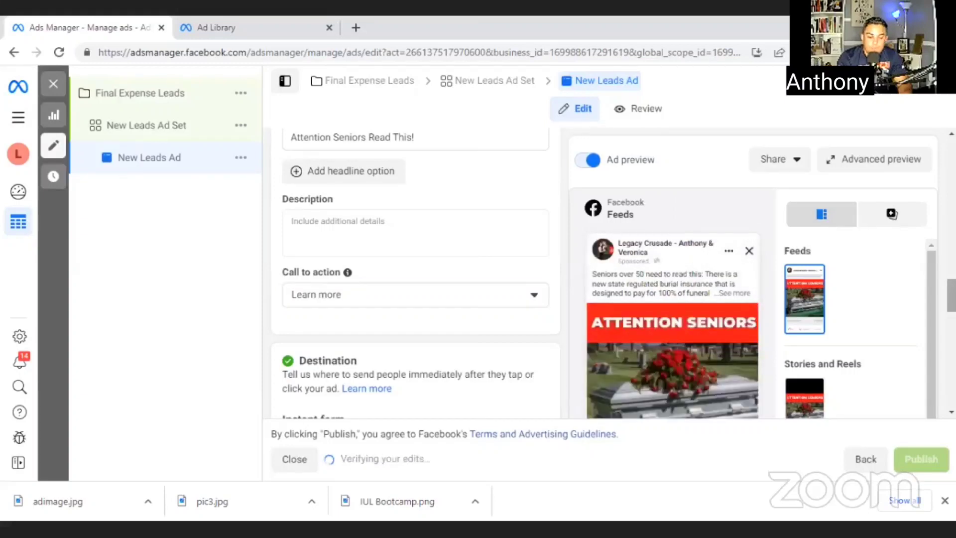
pyautogui.scroll(-5, 416, 274)
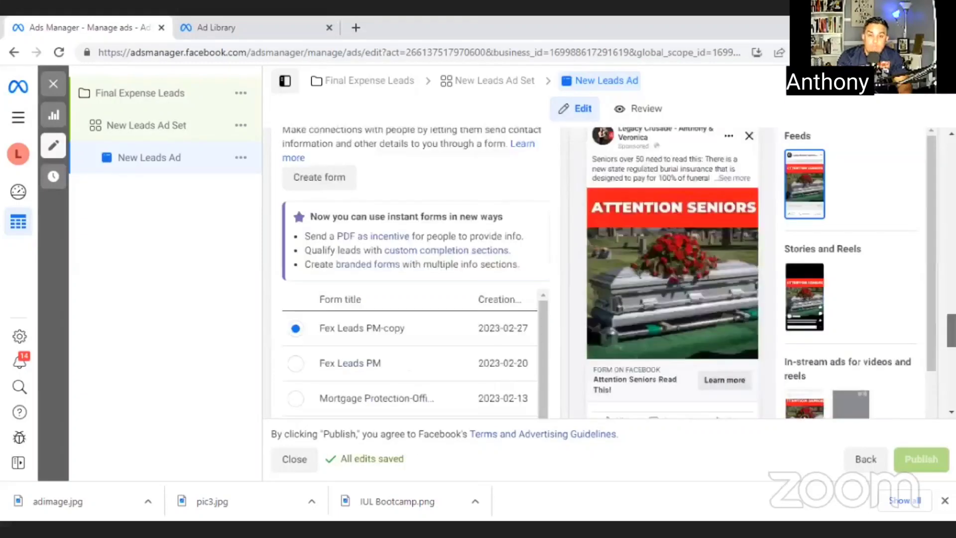
pyautogui.scroll(-1, 416, 273)
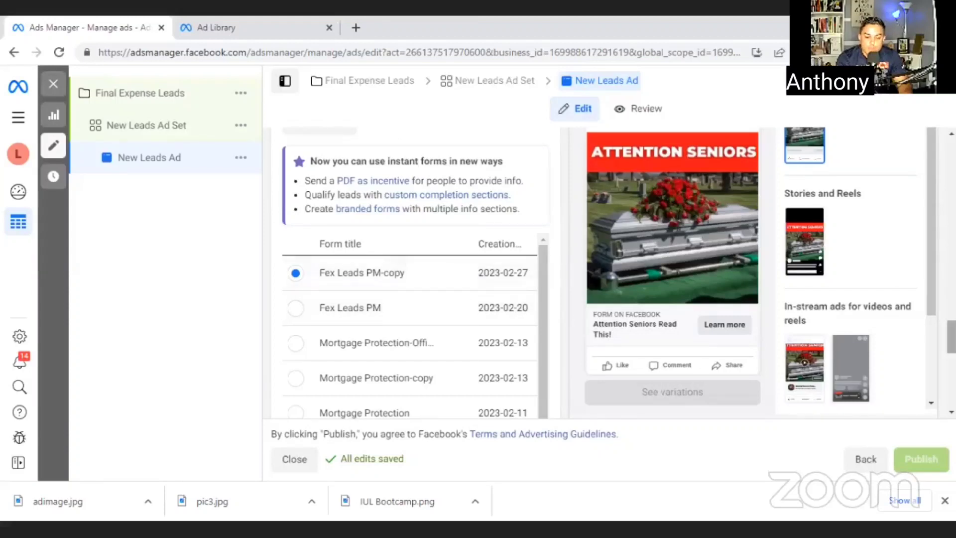
pyautogui.scroll(-4, 897, 269)
pyautogui.scroll(-5, 877, 327)
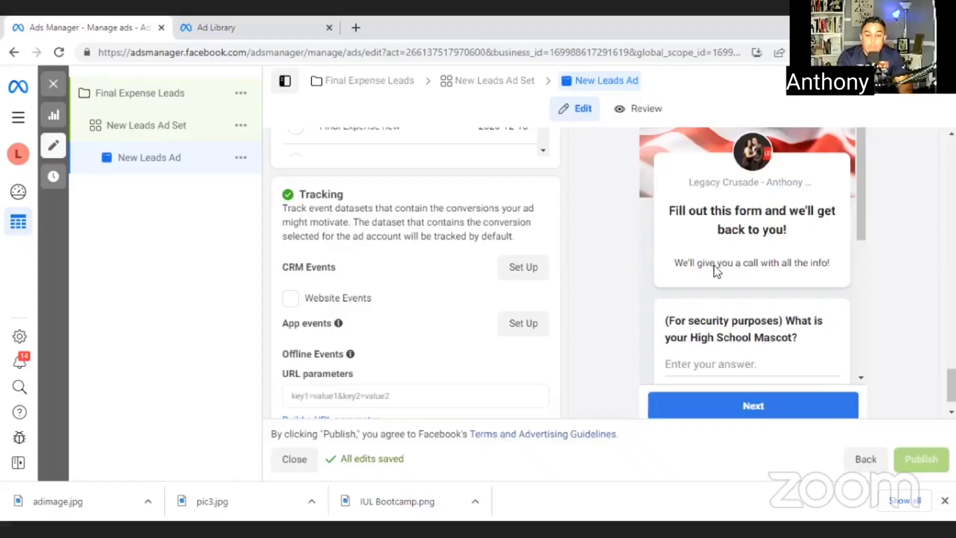
pyautogui.moveTo(860, 200); pyautogui.dragTo(864, 299)
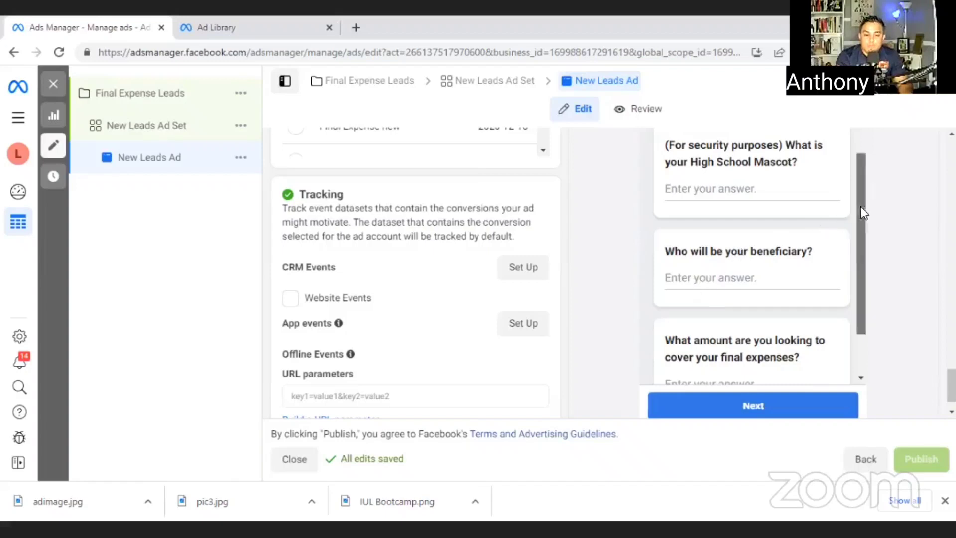
pyautogui.moveTo(860, 207); pyautogui.dragTo(862, 228)
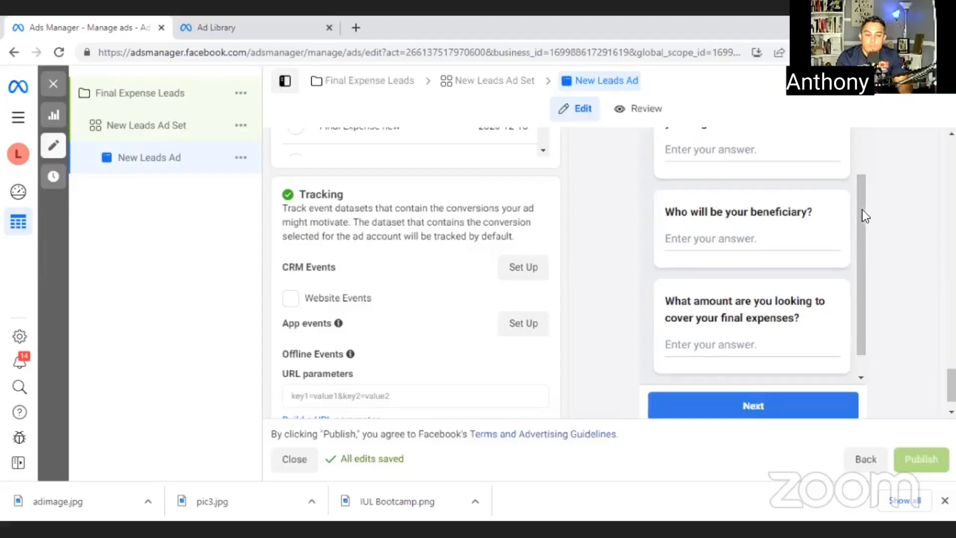
pyautogui.scroll(-1, 861, 246)
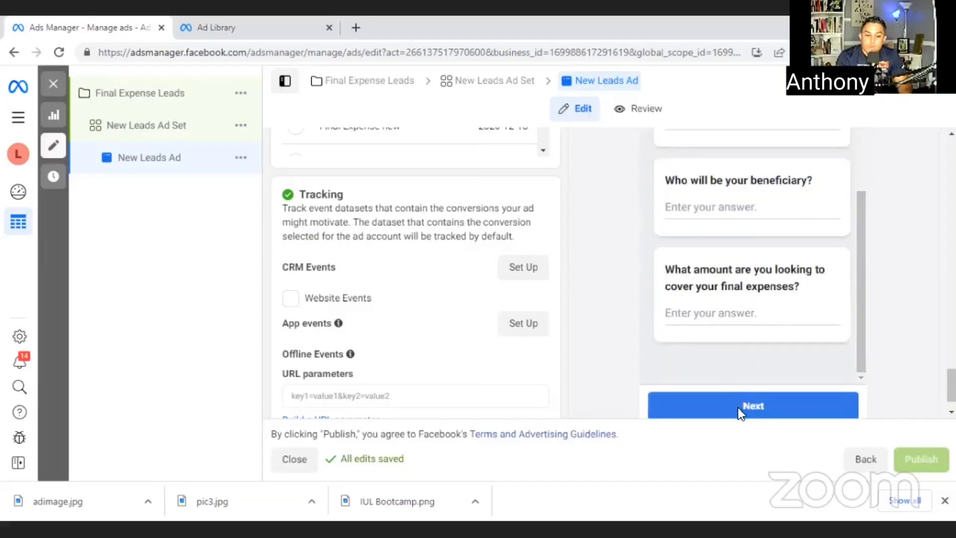
pyautogui.scroll(7, 842, 328)
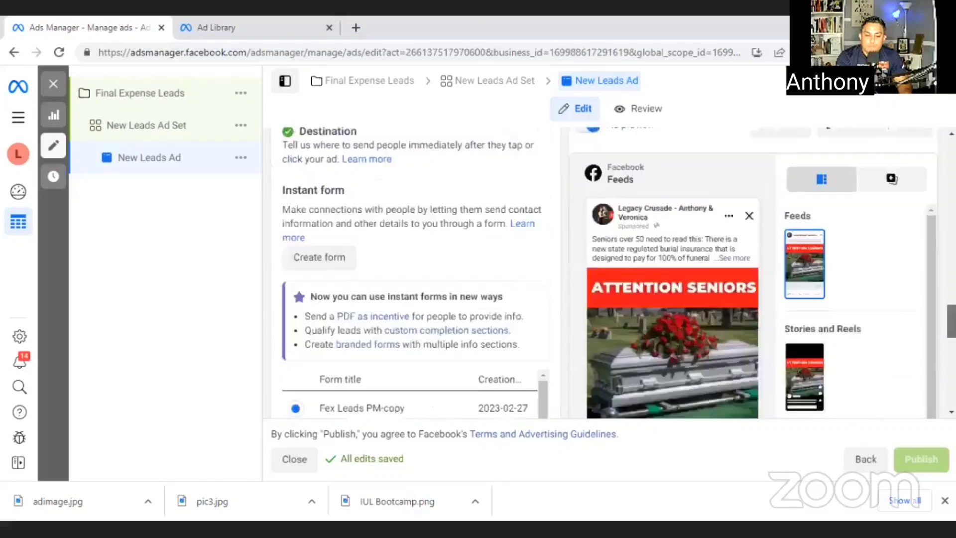
pyautogui.scroll(-4, 842, 329)
pyautogui.scroll(-3, 841, 329)
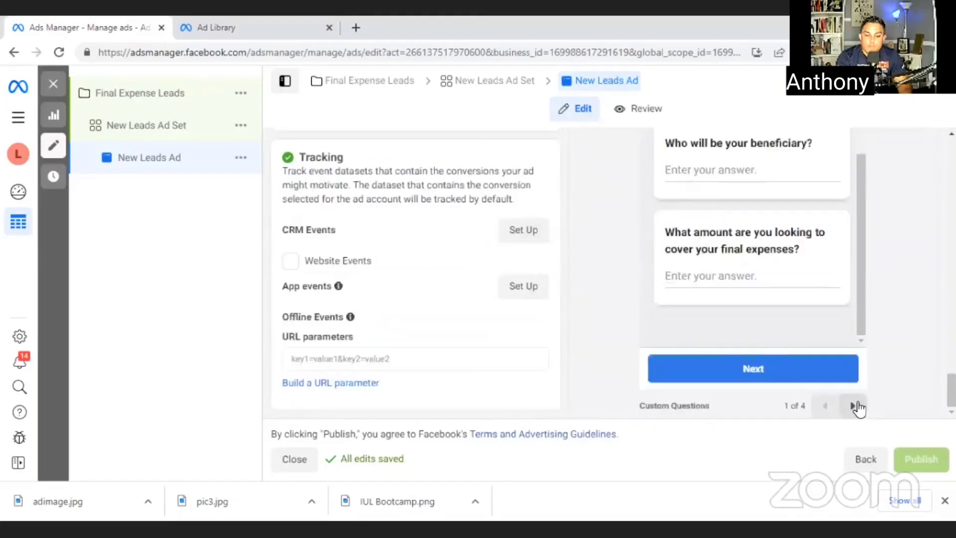
# - Page the form preview past Contact information to Privacy review (3 of 4)
pyautogui.click(856, 406)
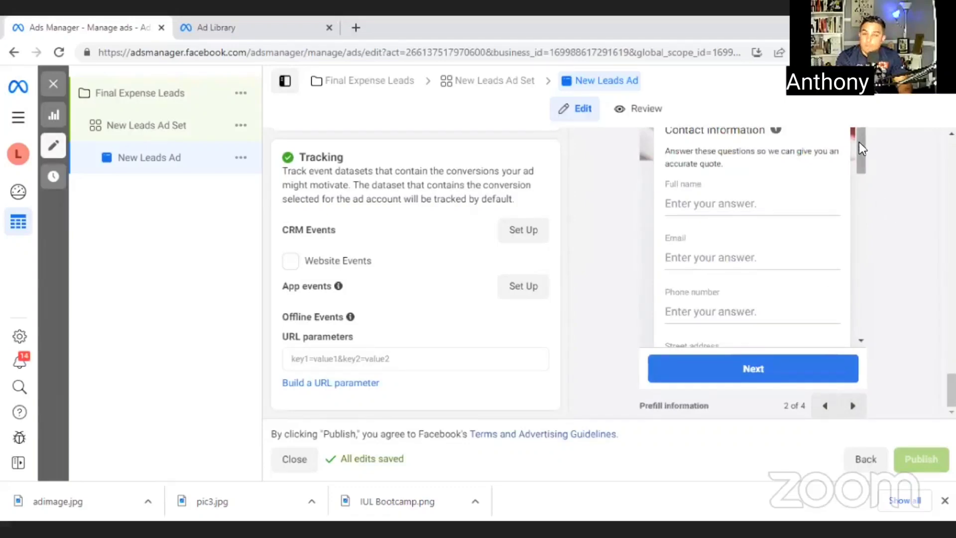
pyautogui.moveTo(862, 147); pyautogui.dragTo(868, 326)
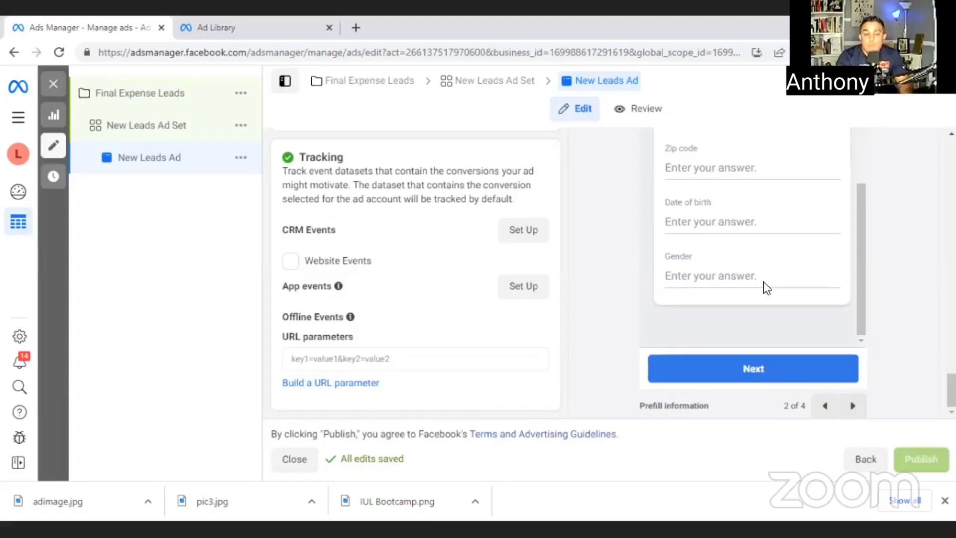
pyautogui.click(852, 406)
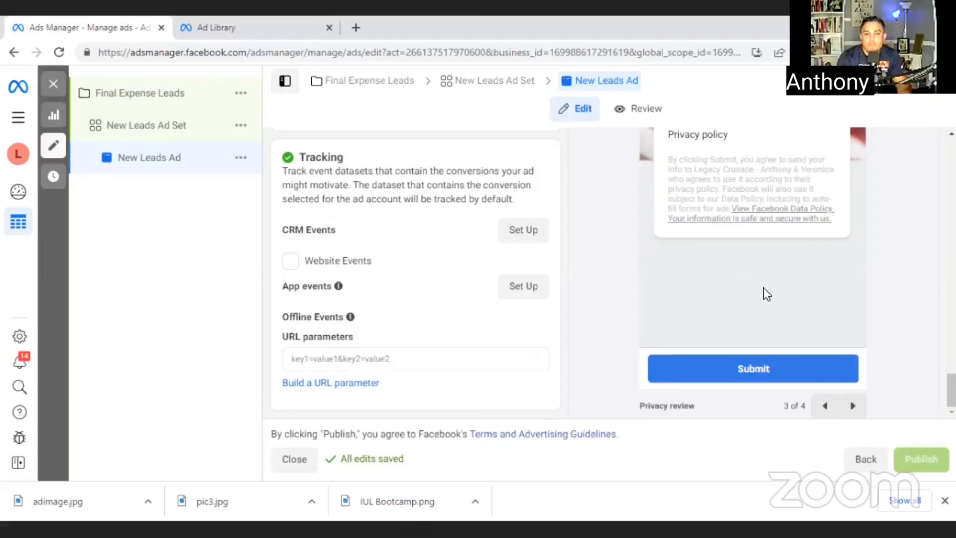
# - Show the Message for leads page (4 of 4) with the 'Wait, there's just one last step!' screen
pyautogui.click(854, 405)
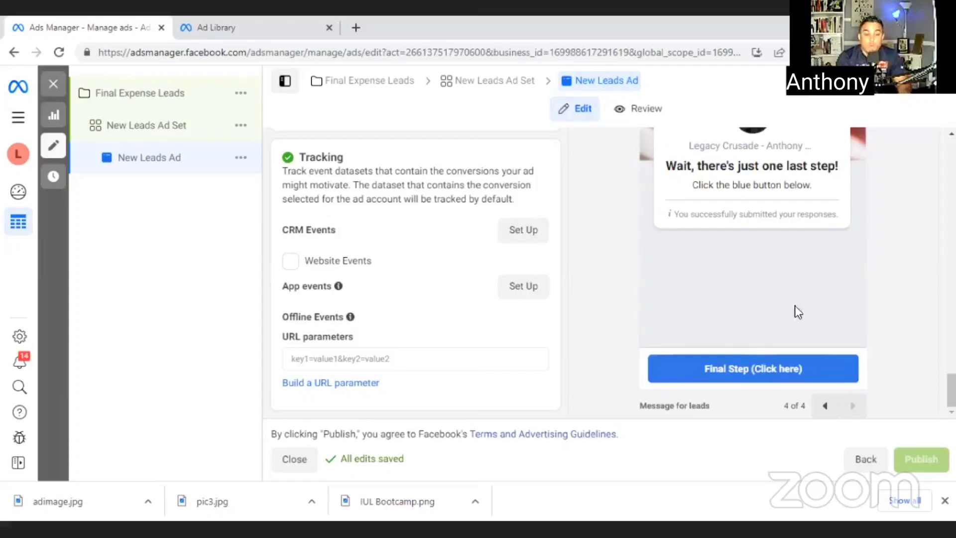
pyautogui.scroll(10, 416, 274)
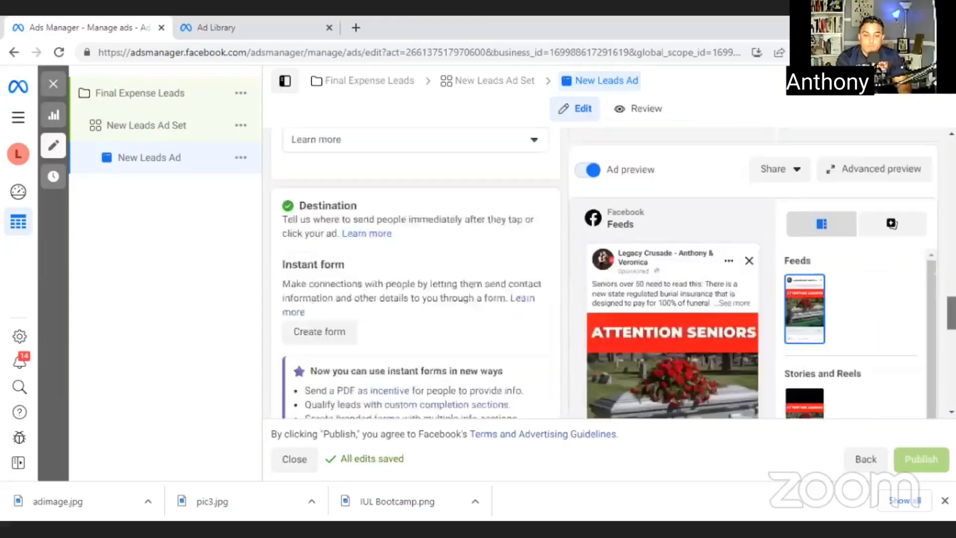
pyautogui.scroll(-1, 416, 274)
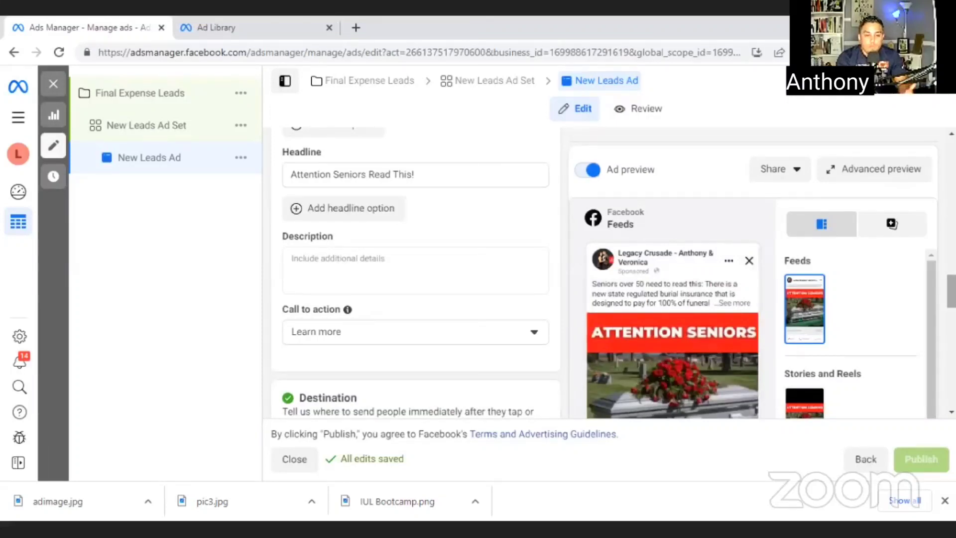
pyautogui.moveTo(688, 362)
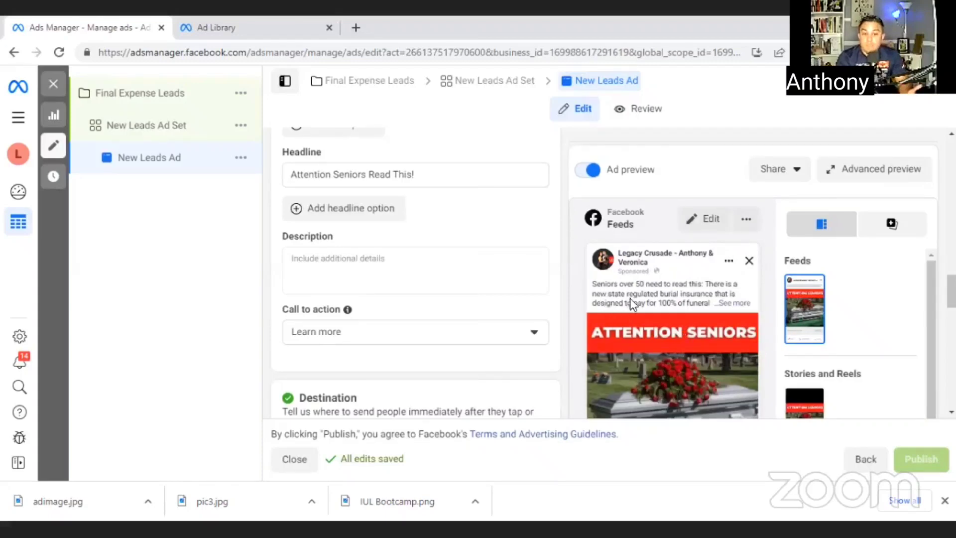
pyautogui.scroll(-4, 414, 279)
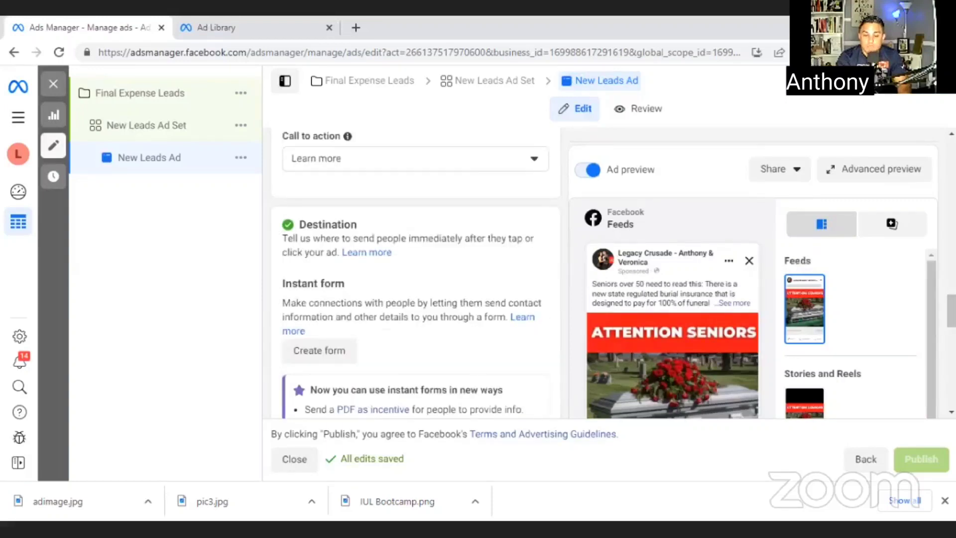
pyautogui.scroll(-2, 705, 323)
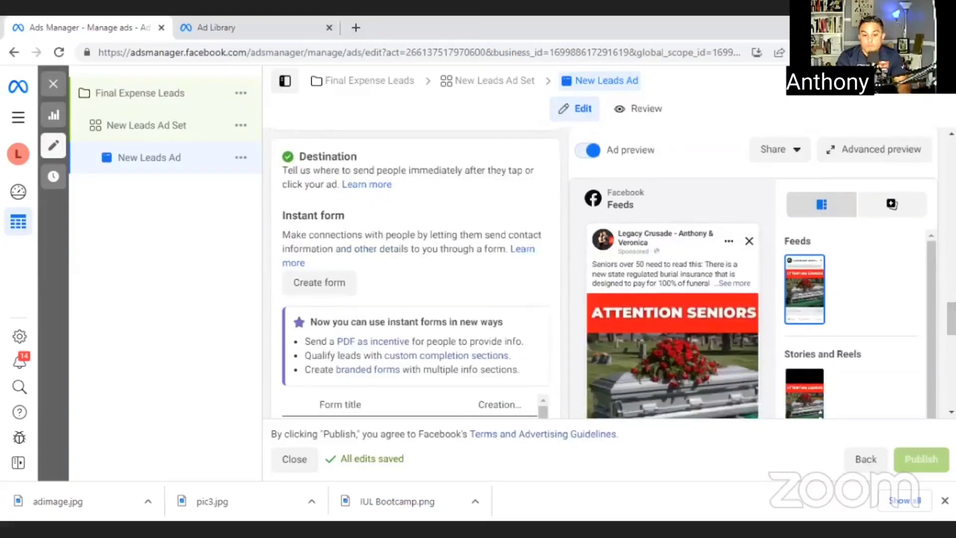
pyautogui.scroll(-6, 702, 323)
pyautogui.scroll(-5, 701, 322)
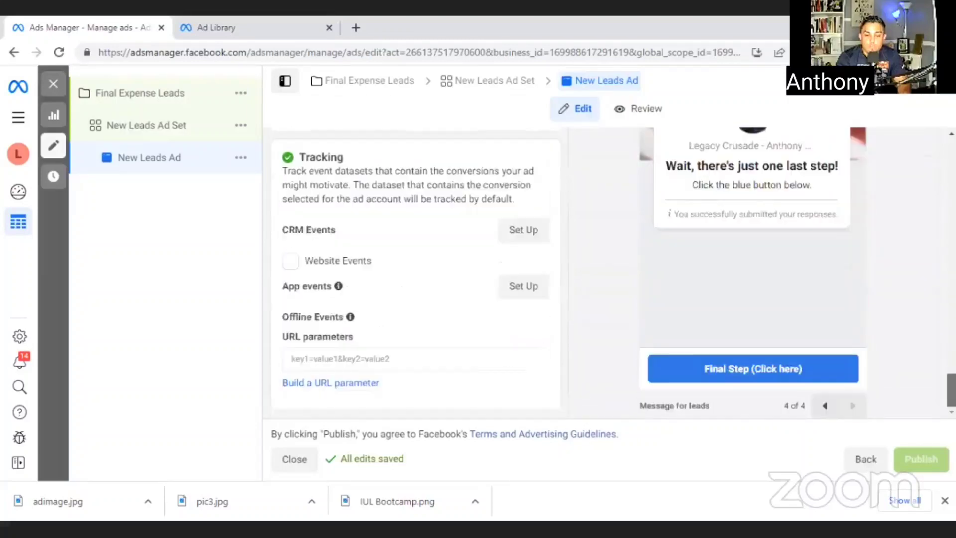